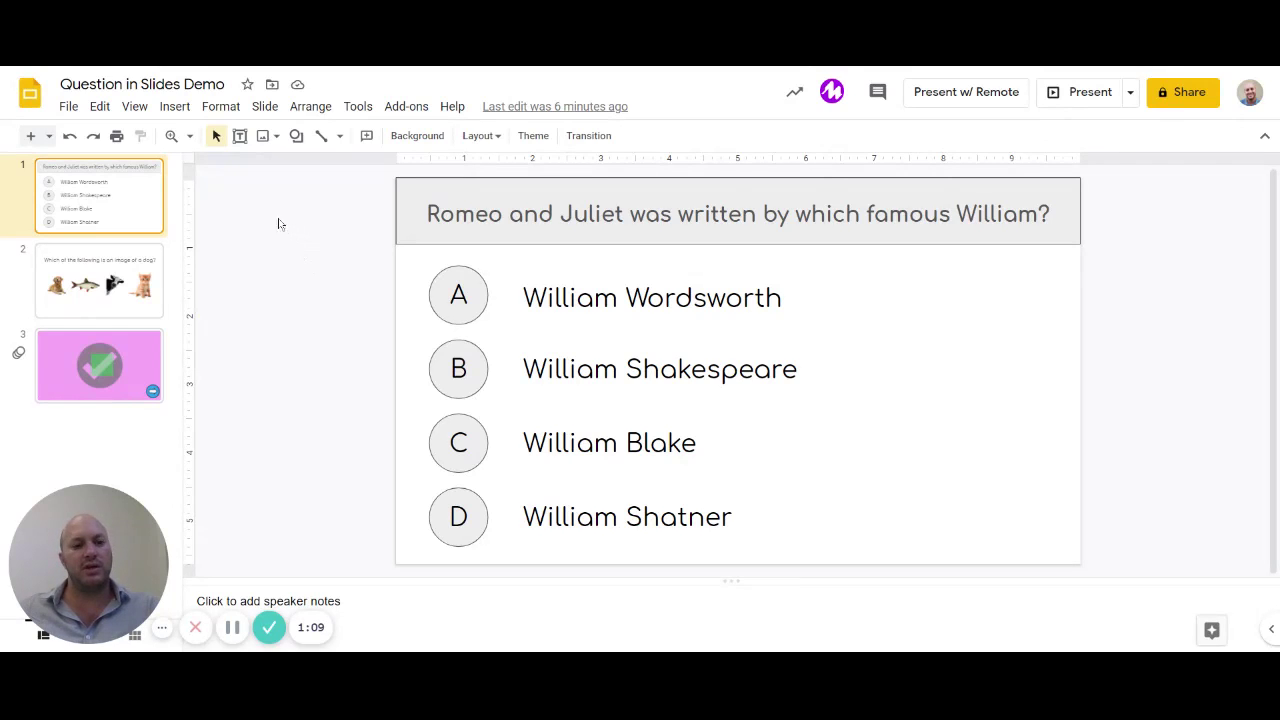
Step: Insert a small rectangle on the canvas just left of the quiz slide, beside answer A
{"action": "left_click", "coordinate": [174, 110]}
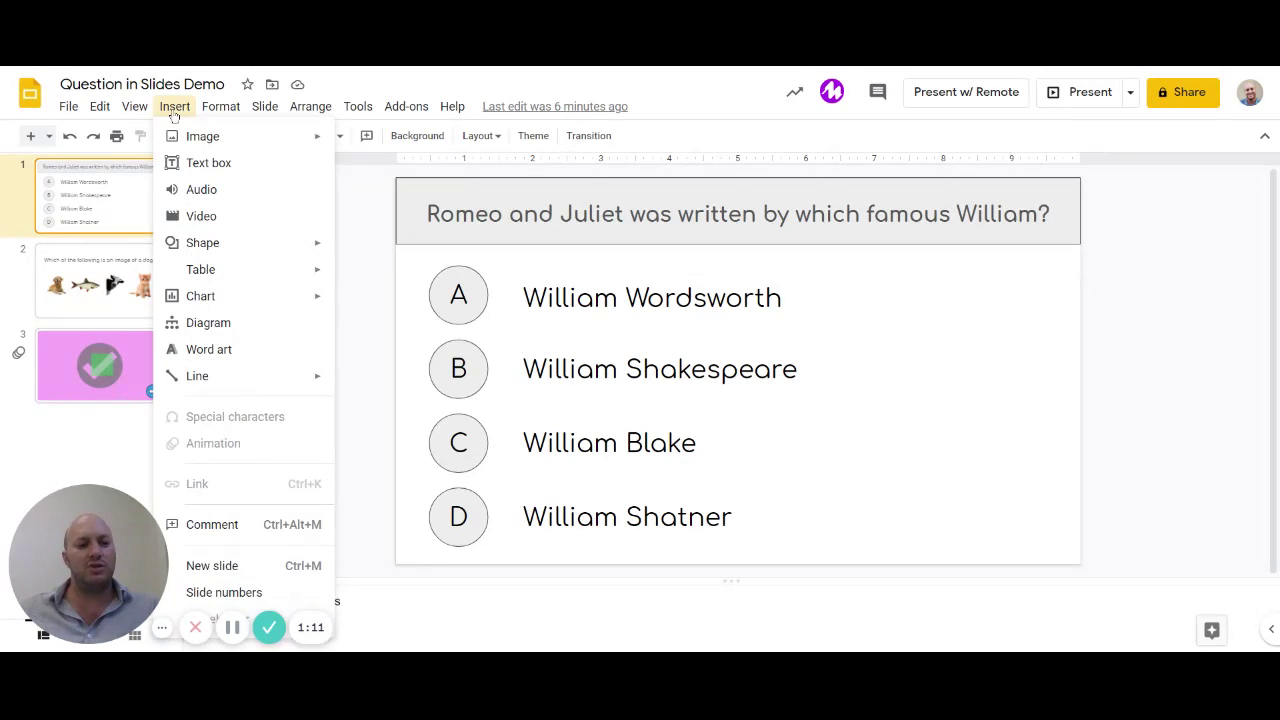
{"action": "mouse_move", "coordinate": [224, 254]}
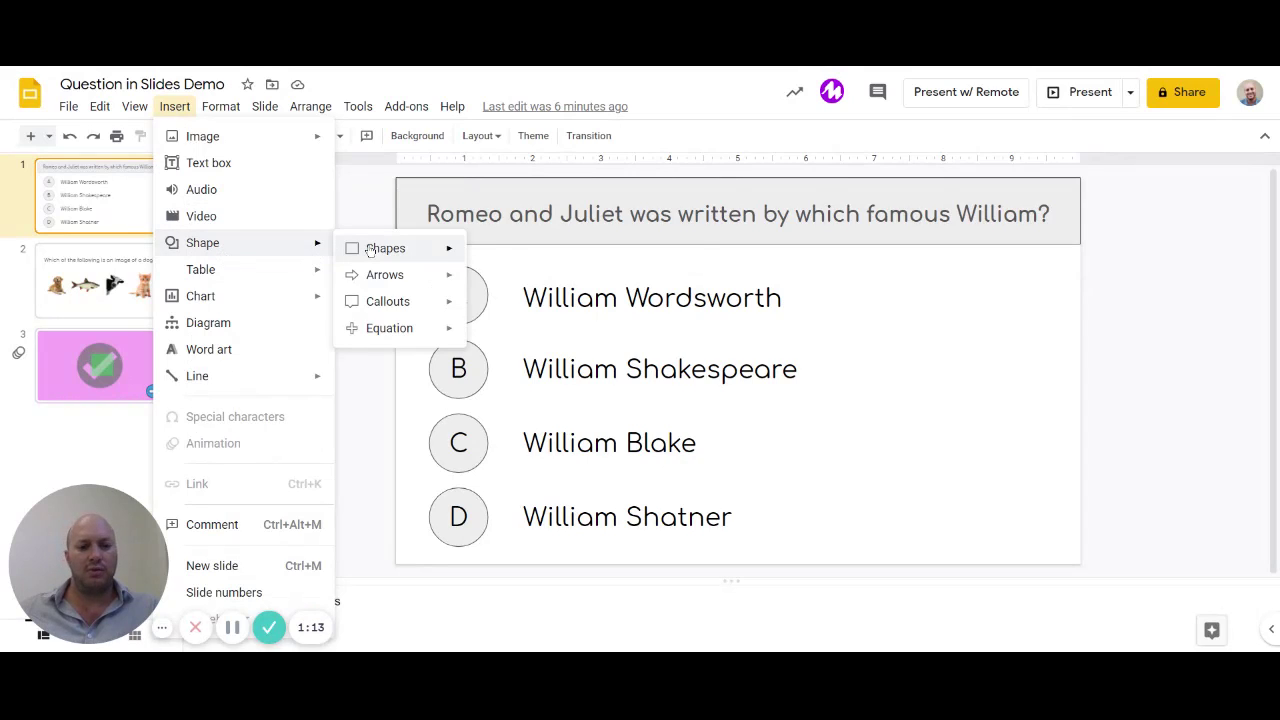
{"action": "mouse_move", "coordinate": [375, 250]}
{"action": "left_click", "coordinate": [486, 260]}
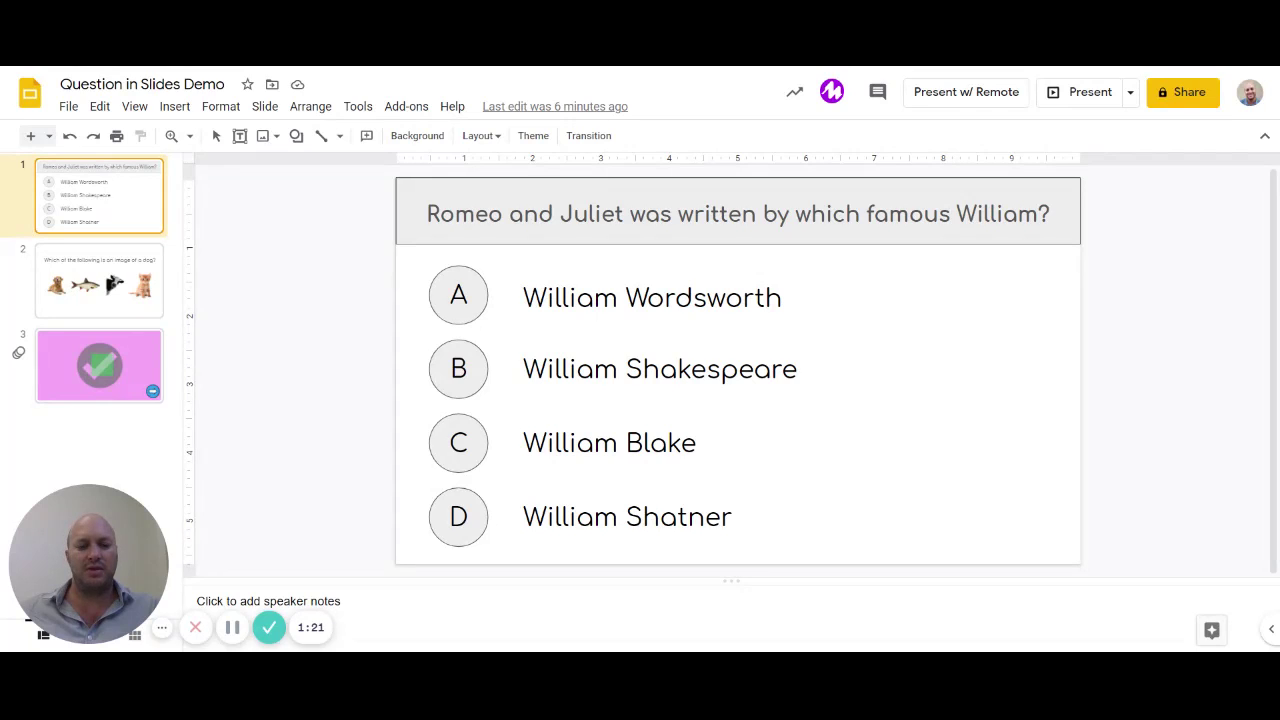
{"action": "key", "text": "ctrl+v"}
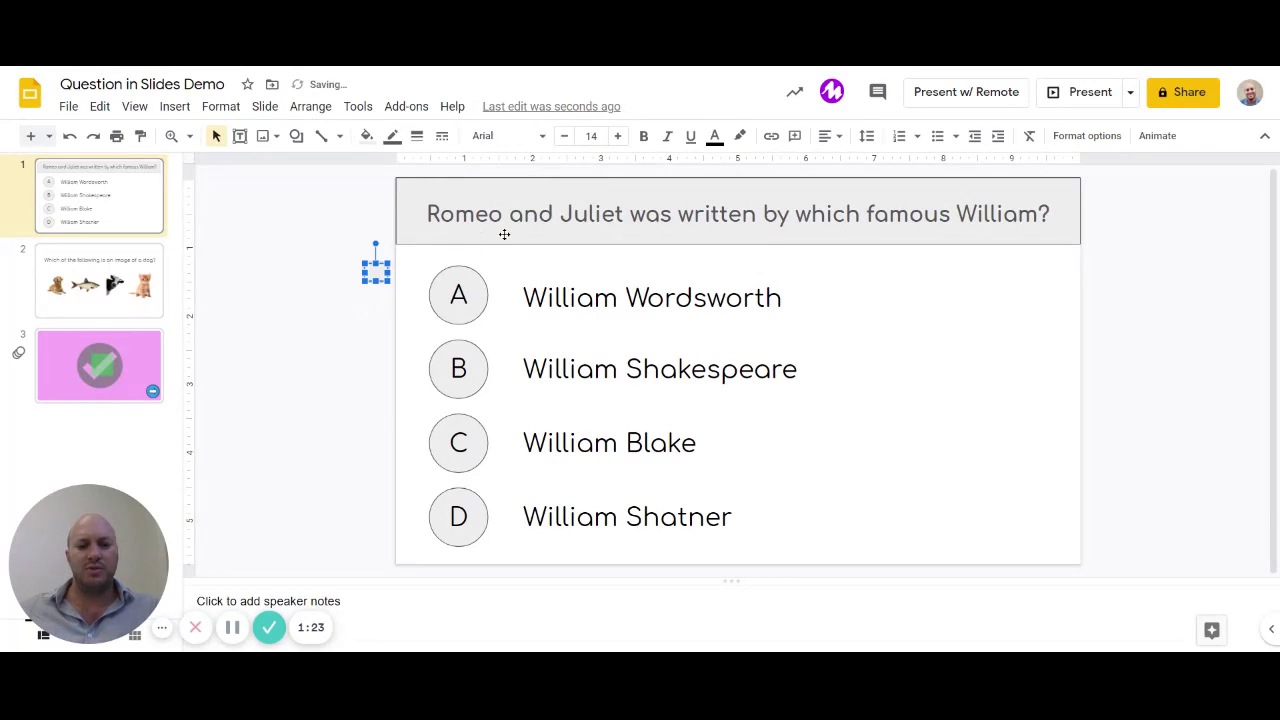
Step: Select each answer circle A–D and each William answer text box in turn, then deselect
{"action": "left_click", "coordinate": [464, 318]}
{"action": "left_click", "coordinate": [462, 390]}
{"action": "left_click", "coordinate": [456, 466]}
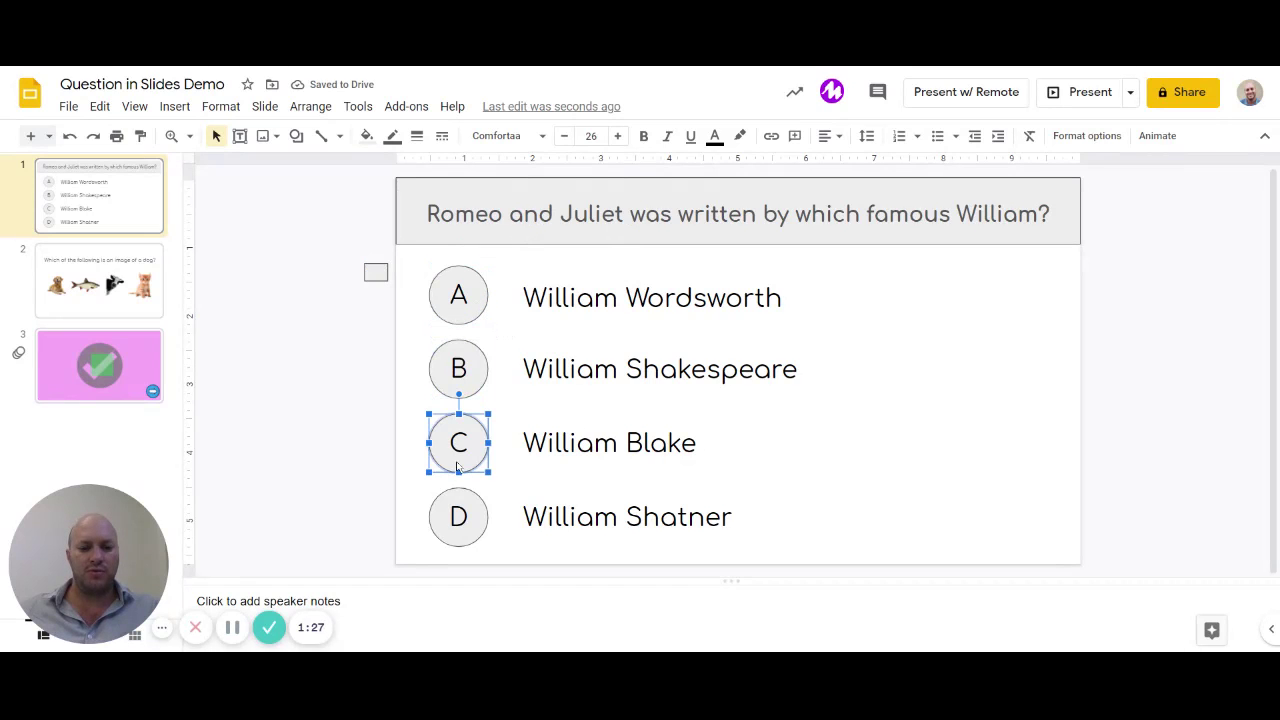
{"action": "left_click", "coordinate": [466, 516]}
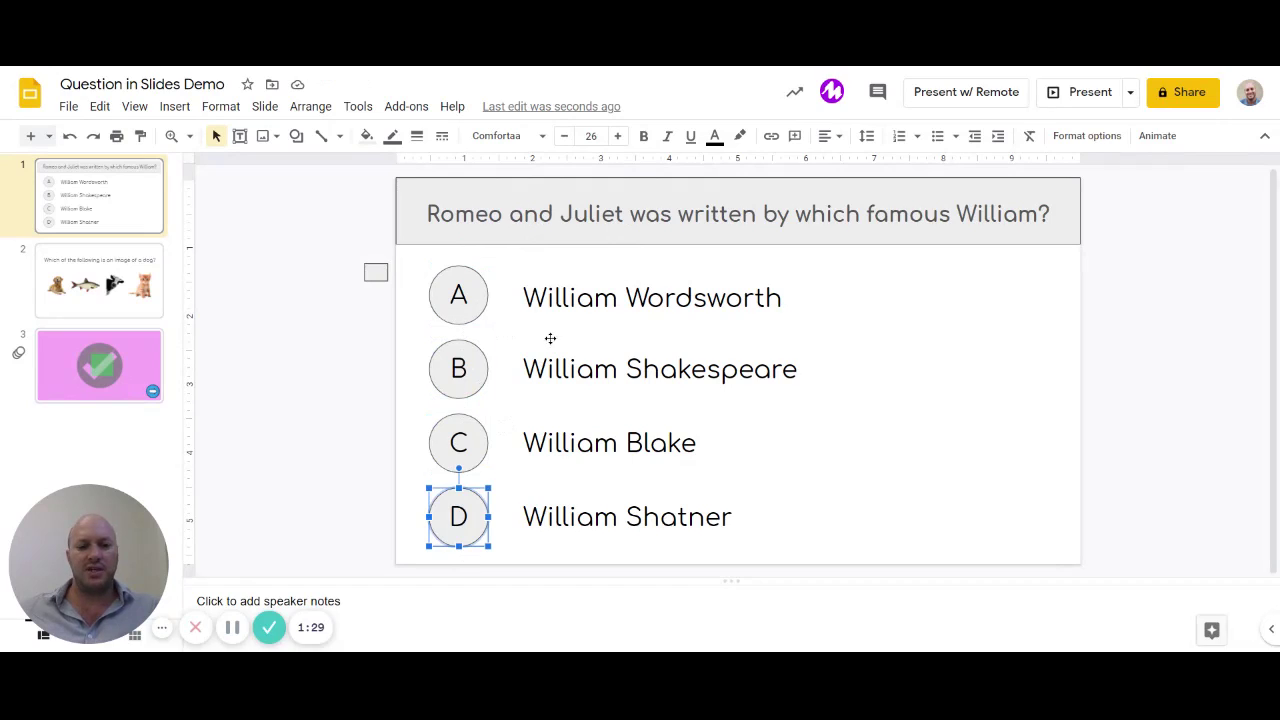
{"action": "left_click", "coordinate": [563, 298]}
{"action": "left_click", "coordinate": [561, 369]}
{"action": "left_click", "coordinate": [570, 443]}
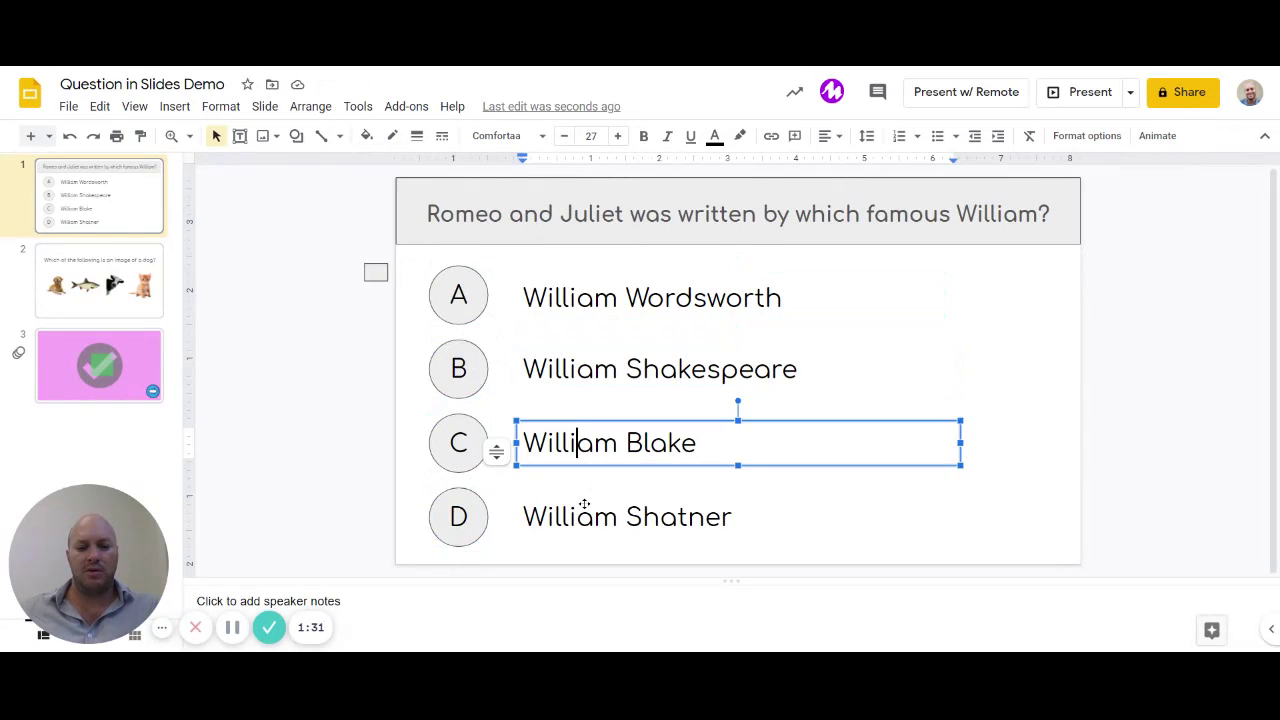
{"action": "left_click", "coordinate": [560, 517]}
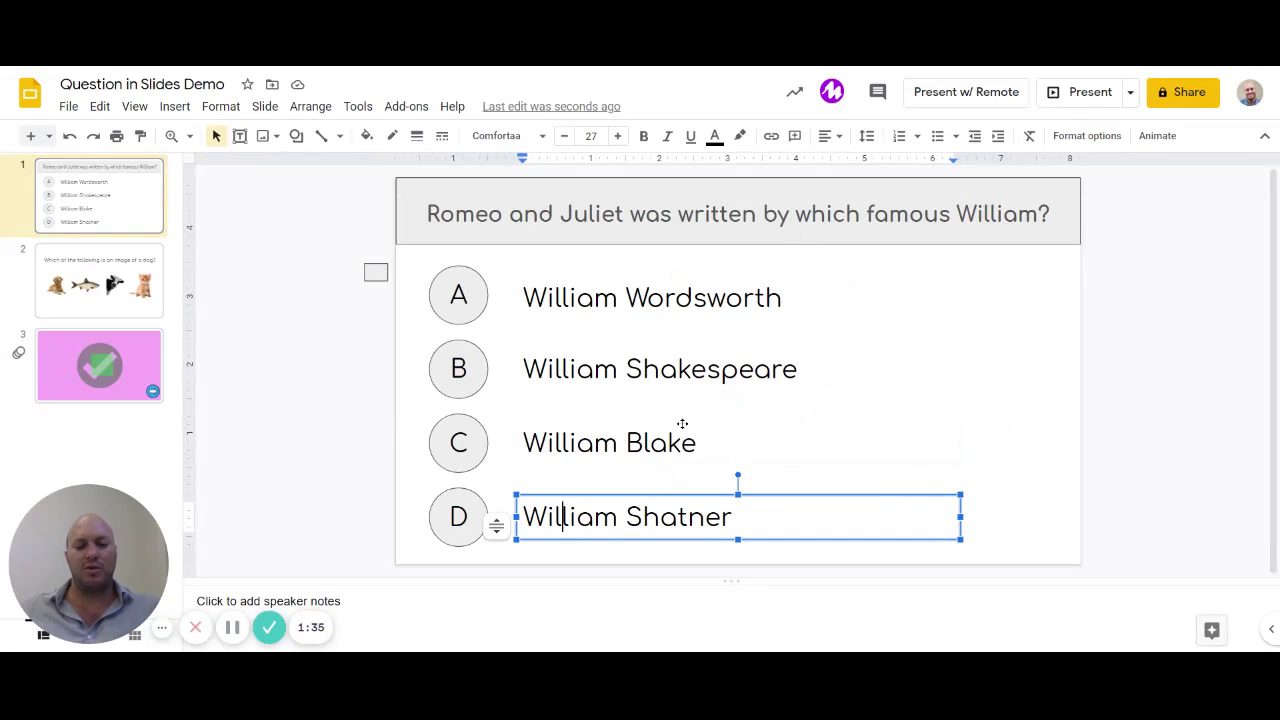
{"action": "left_click", "coordinate": [335, 425]}
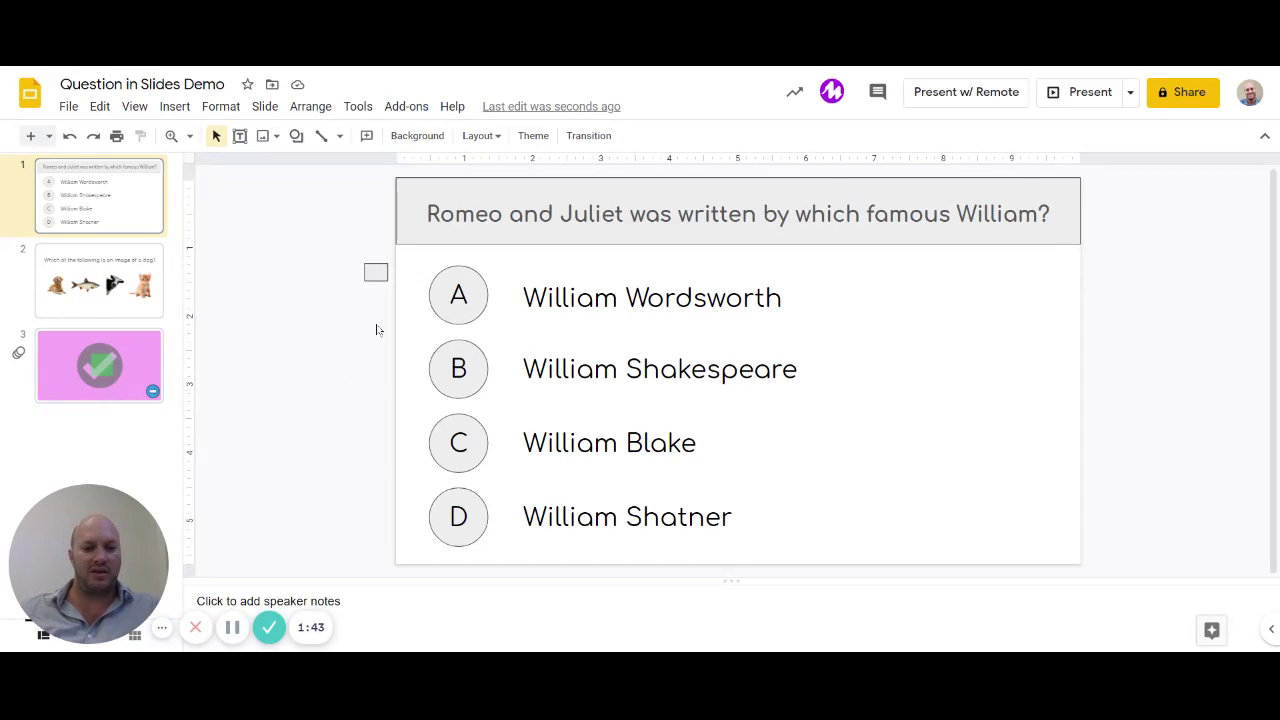
Step: Delete the stray small box and draw a rectangle covering the whole quiz slide
{"action": "left_click", "coordinate": [372, 271]}
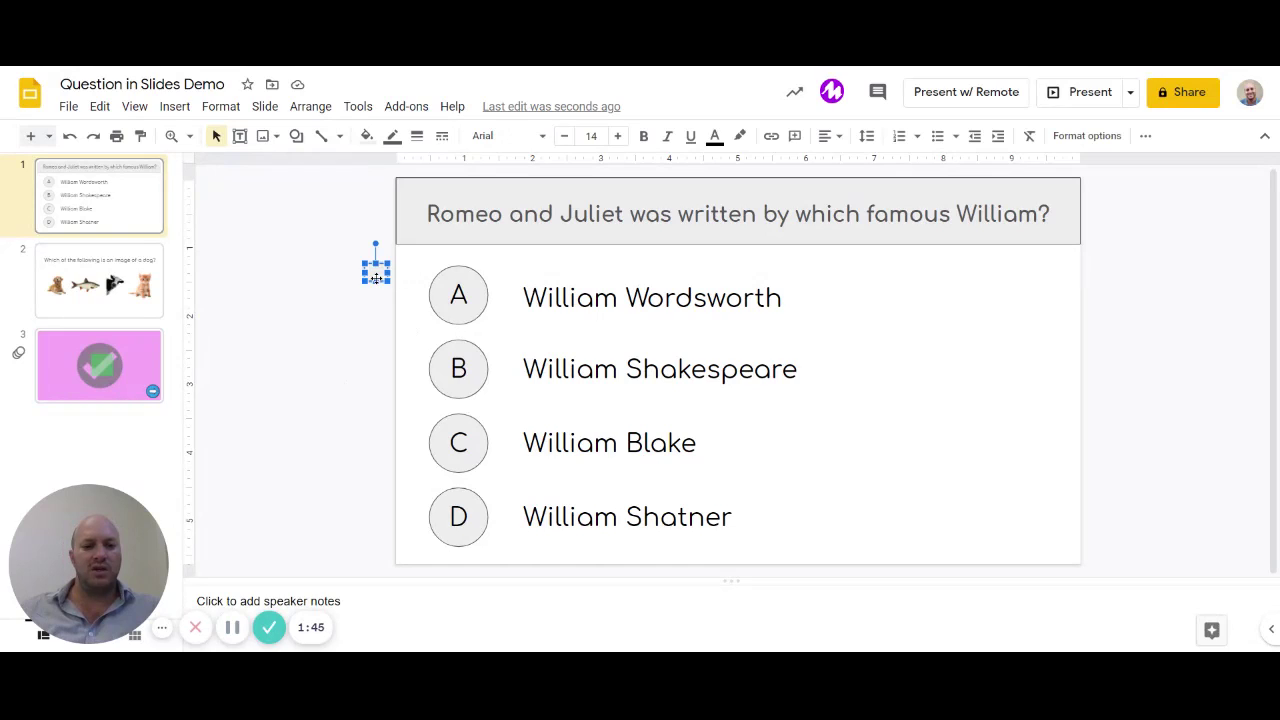
{"action": "key", "text": "Delete"}
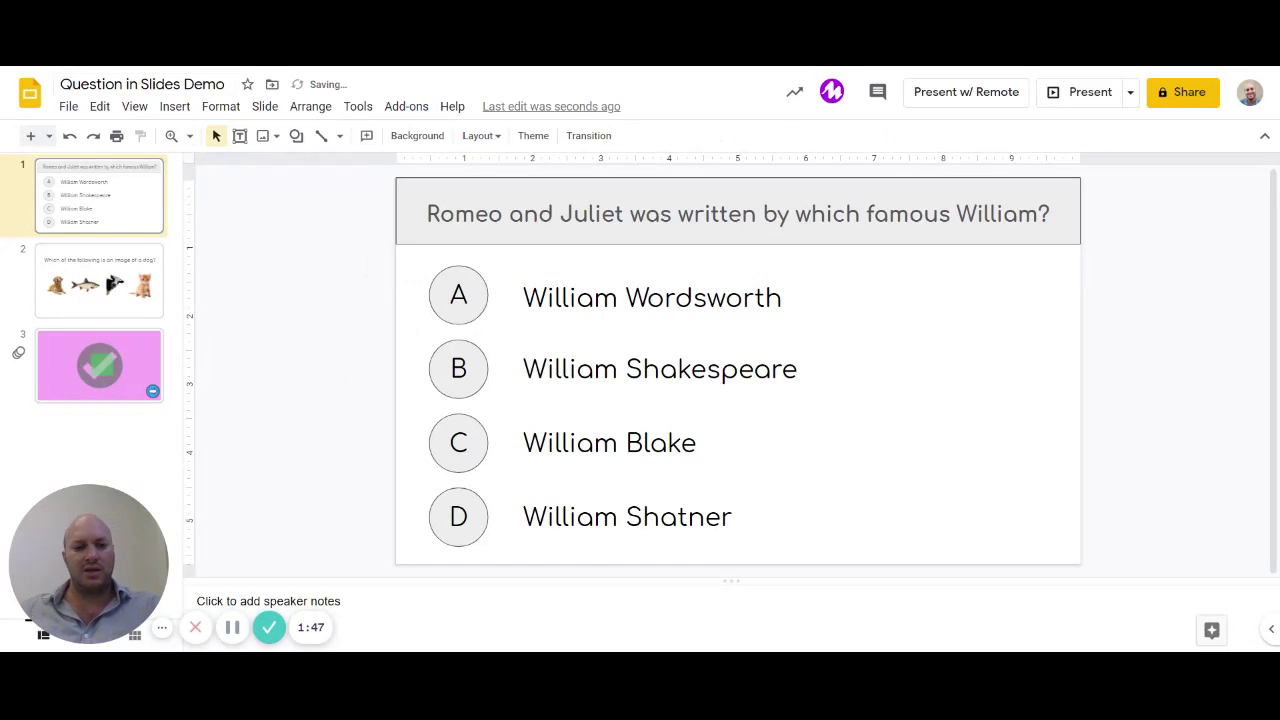
{"action": "left_click", "coordinate": [174, 106]}
{"action": "mouse_move", "coordinate": [240, 243]}
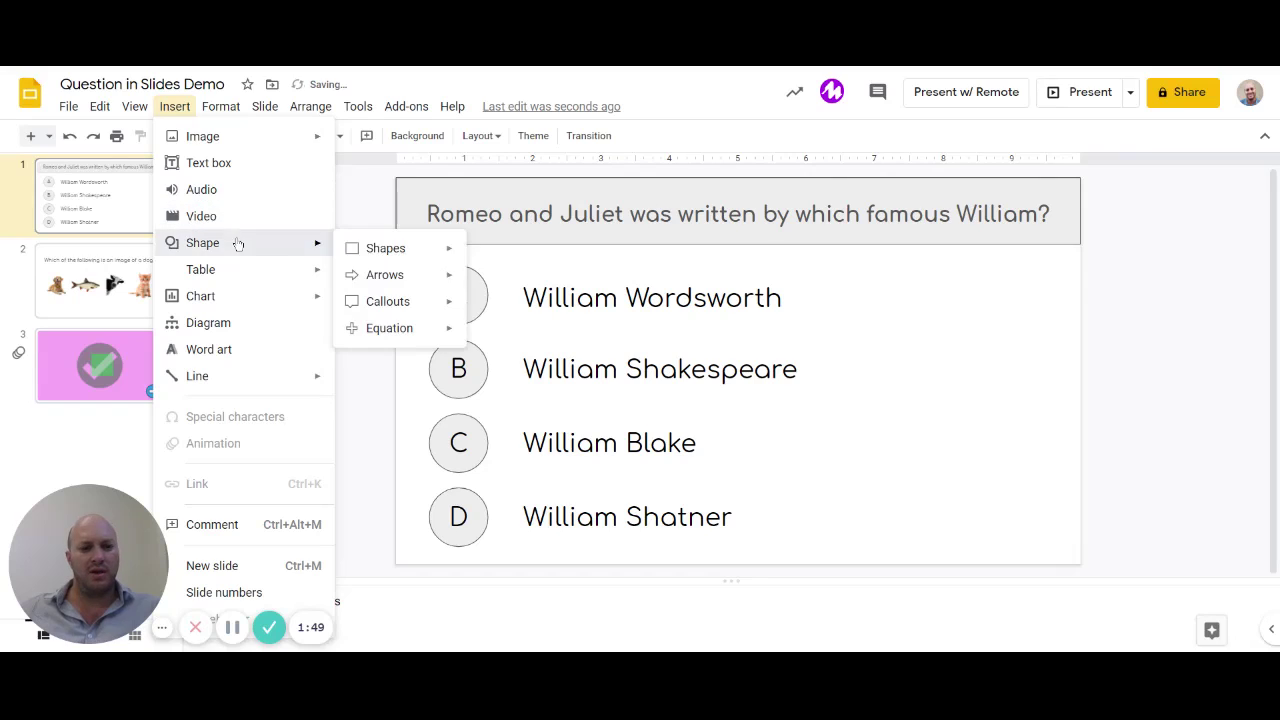
{"action": "mouse_move", "coordinate": [430, 249]}
{"action": "left_click", "coordinate": [486, 256]}
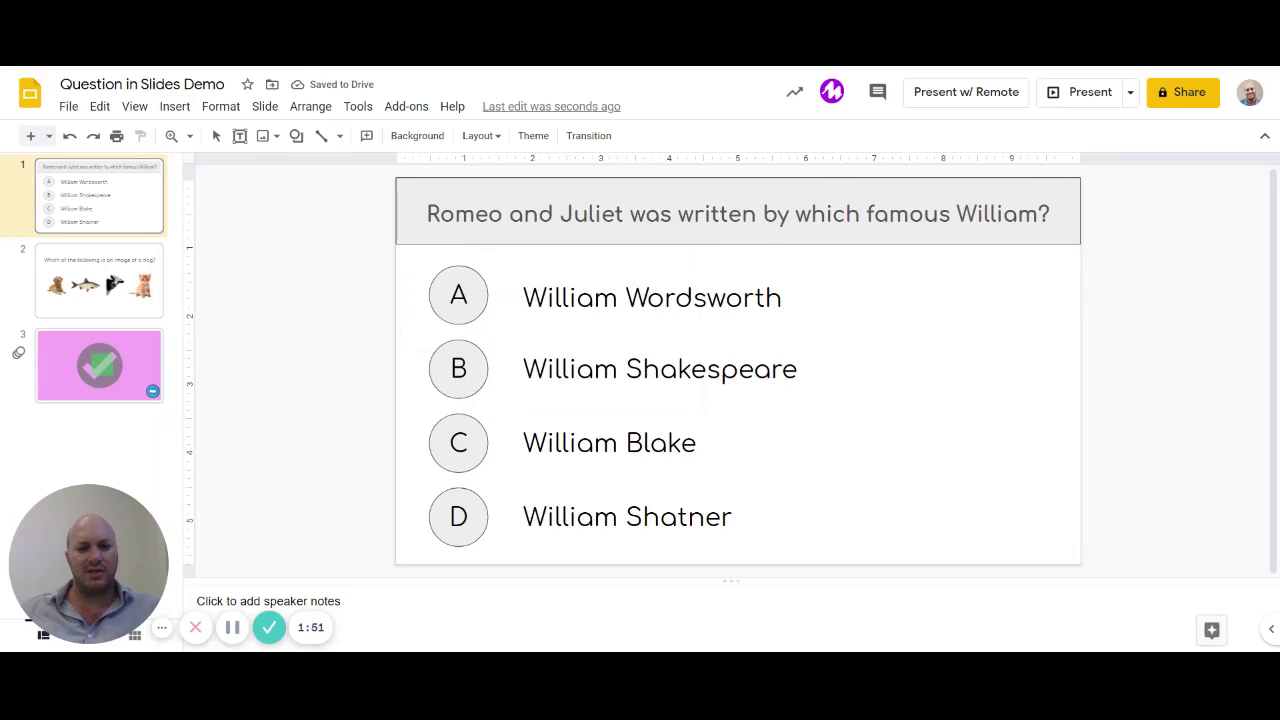
{"action": "left_click_drag", "start_coordinate": [397, 178], "coordinate": [1082, 570]}
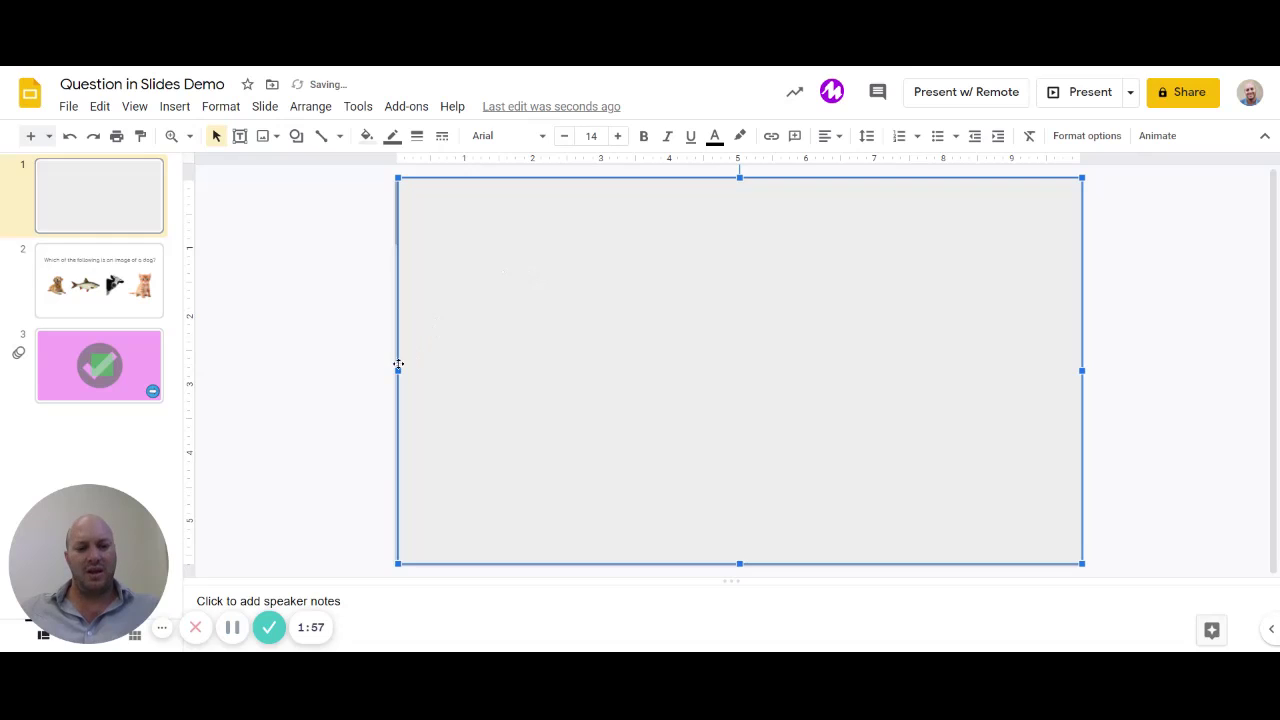
{"action": "left_click_drag", "start_coordinate": [395, 370], "coordinate": [394, 370]}
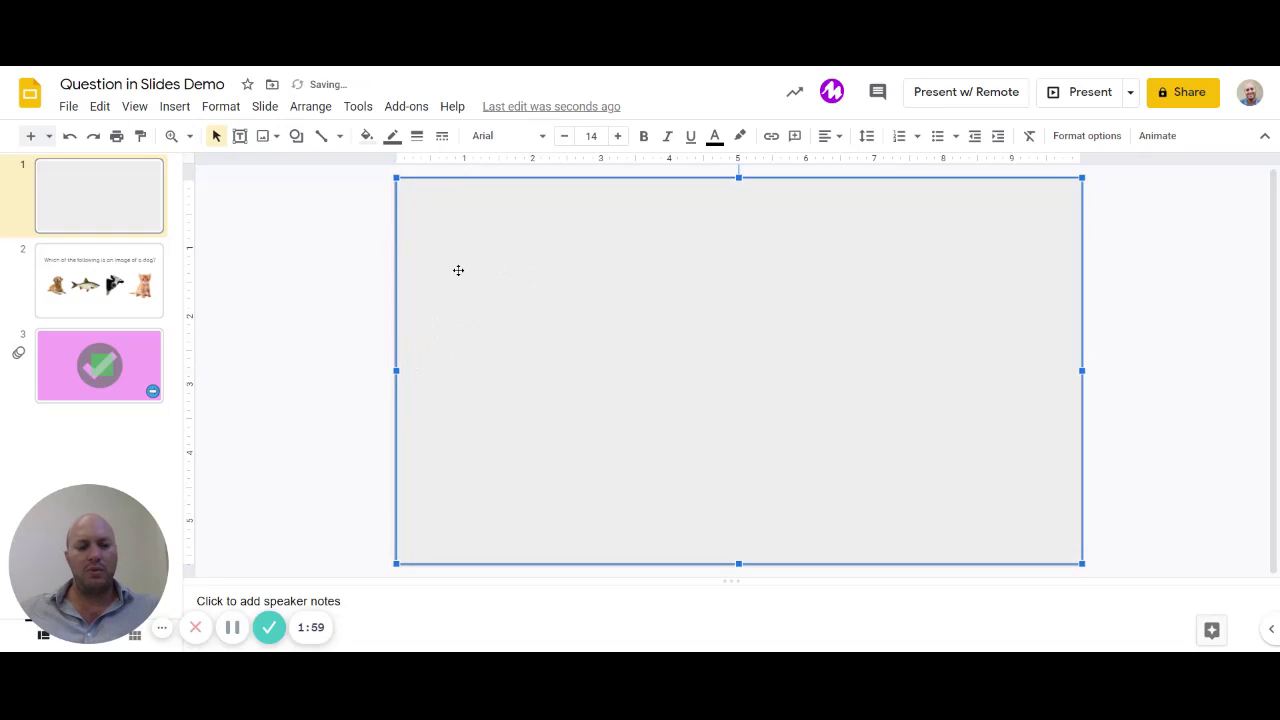
Step: Give the rectangle a custom light-blue fill with lowered opacity so it is translucent
{"action": "left_click", "coordinate": [368, 138]}
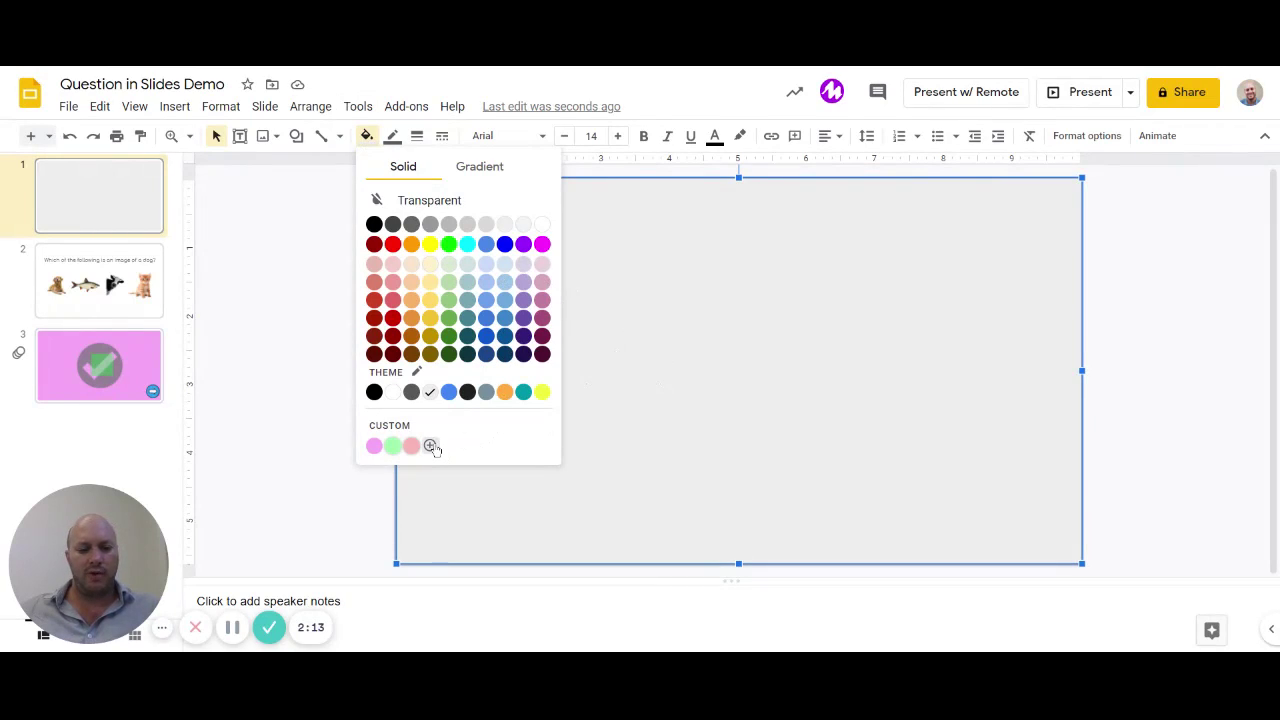
{"action": "left_click", "coordinate": [431, 446]}
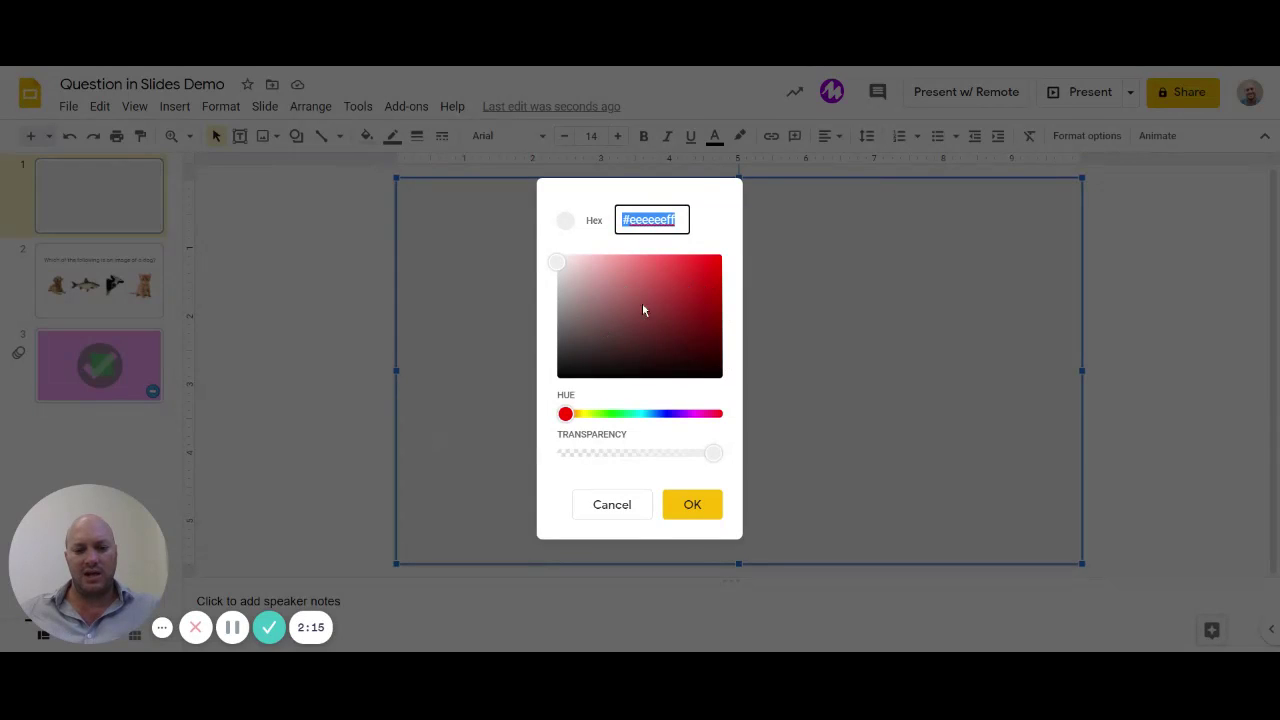
{"action": "left_click", "coordinate": [660, 420]}
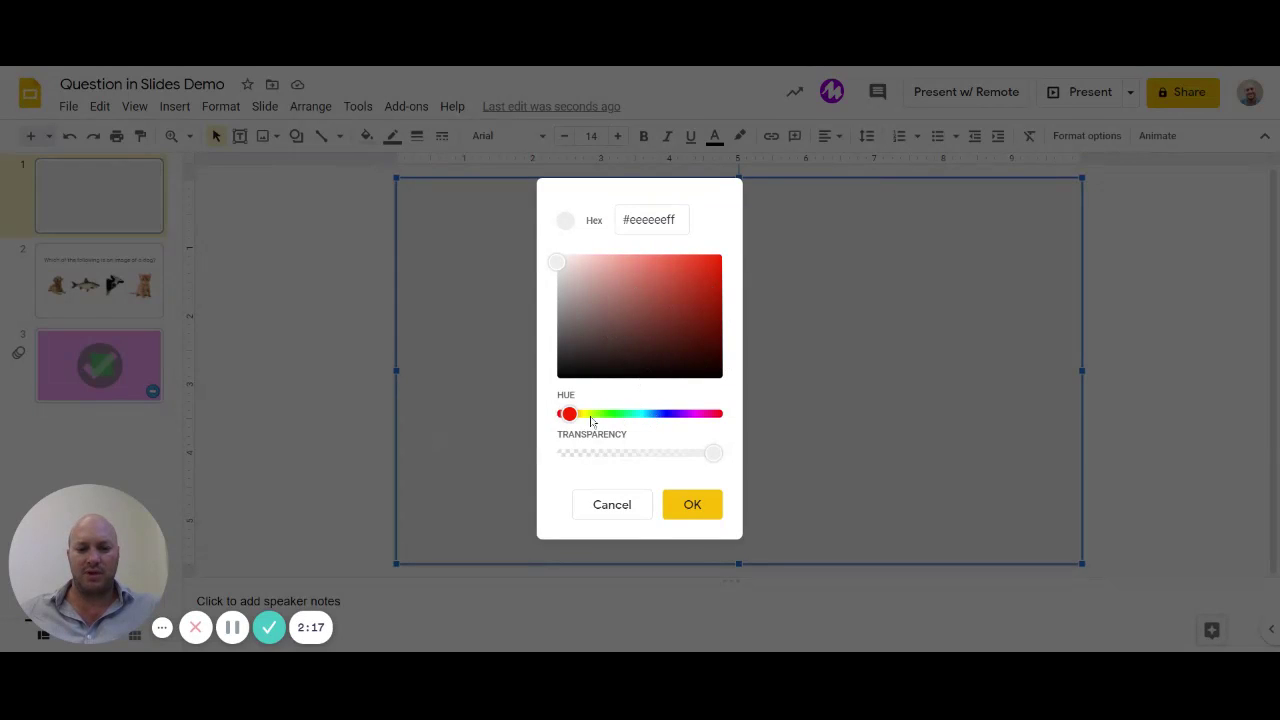
{"action": "left_click_drag", "start_coordinate": [603, 423], "coordinate": [649, 414]}
{"action": "left_click", "coordinate": [674, 254]}
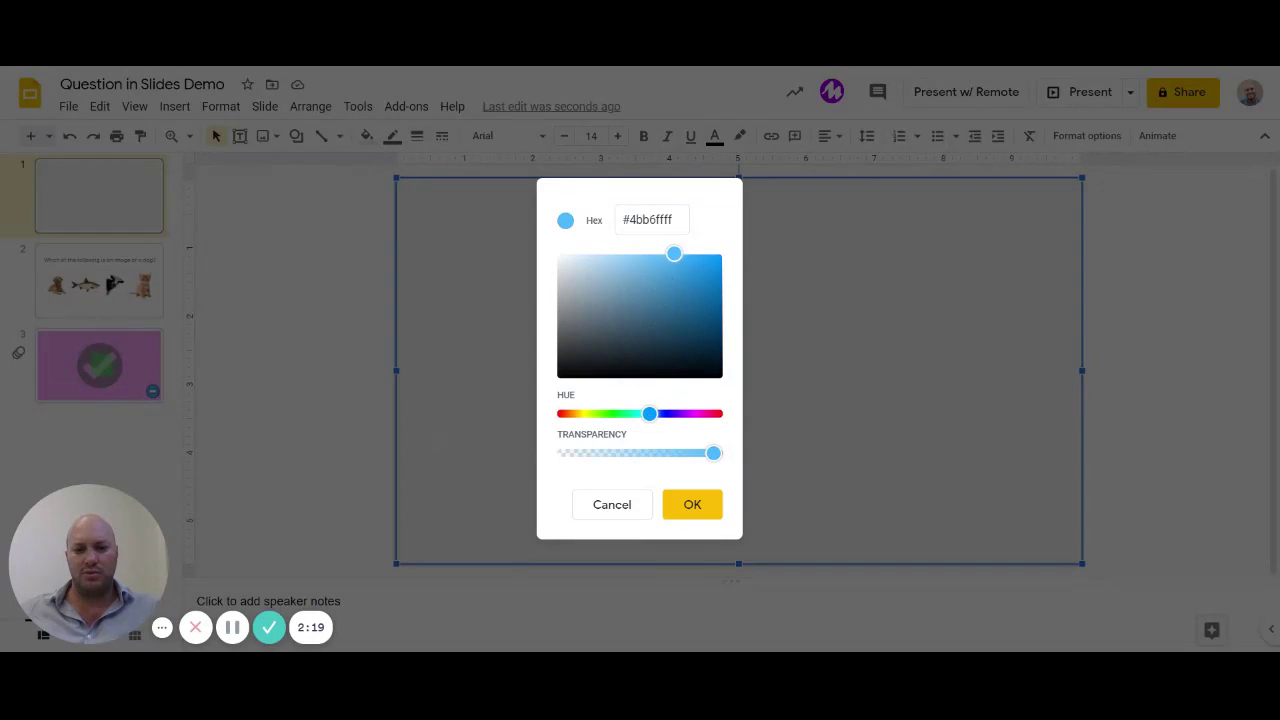
{"action": "left_click", "coordinate": [711, 456]}
{"action": "left_click_drag", "start_coordinate": [711, 458], "coordinate": [612, 455]}
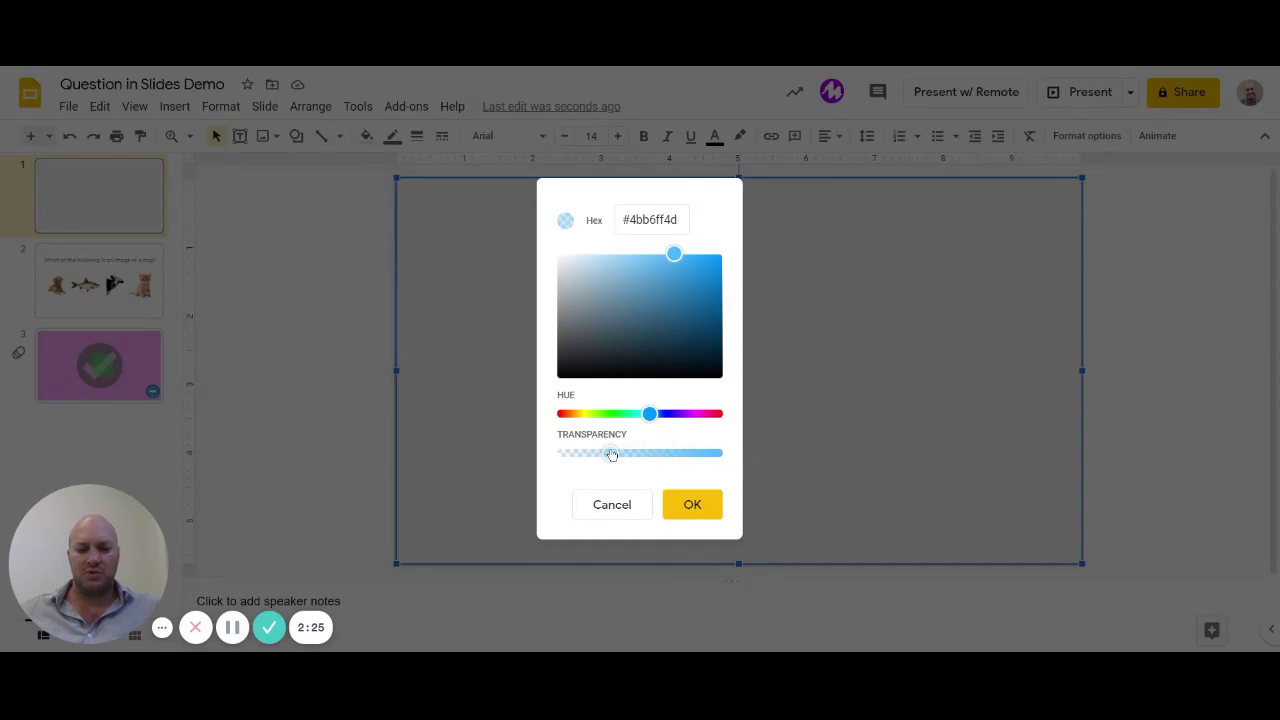
{"action": "left_click", "coordinate": [694, 510]}
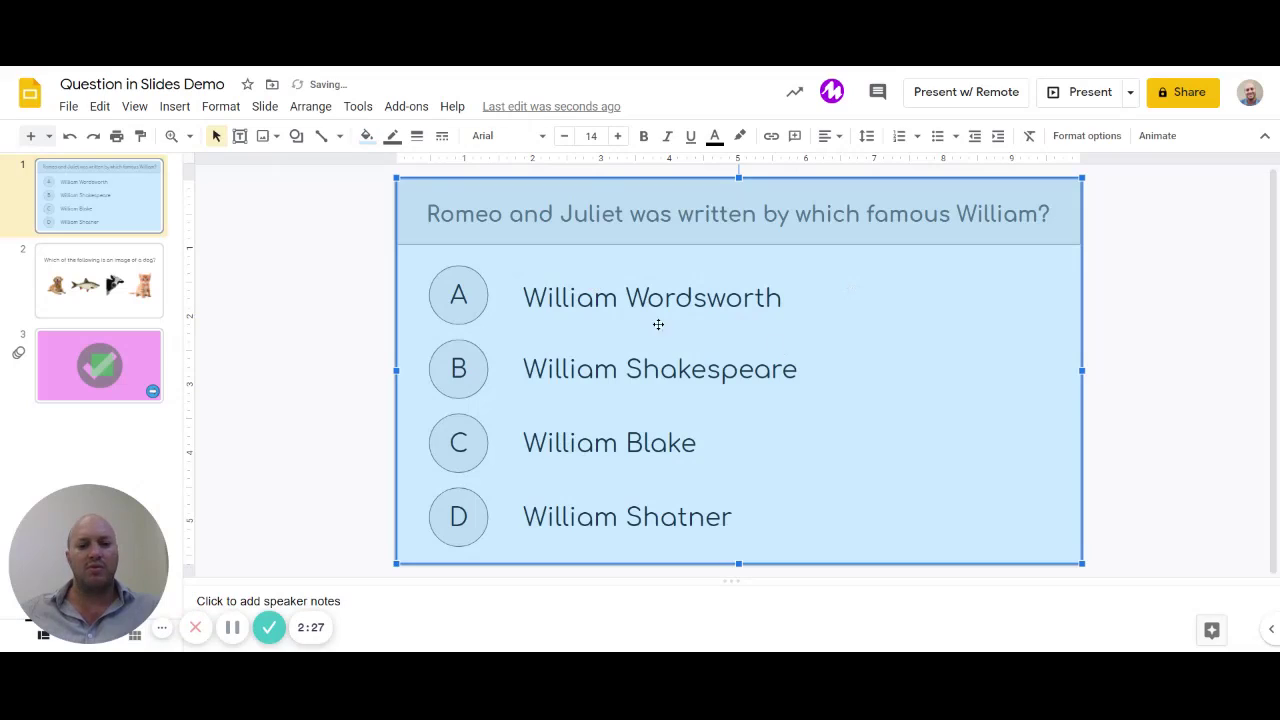
{"action": "left_click", "coordinate": [1140, 412]}
{"action": "left_click", "coordinate": [880, 438]}
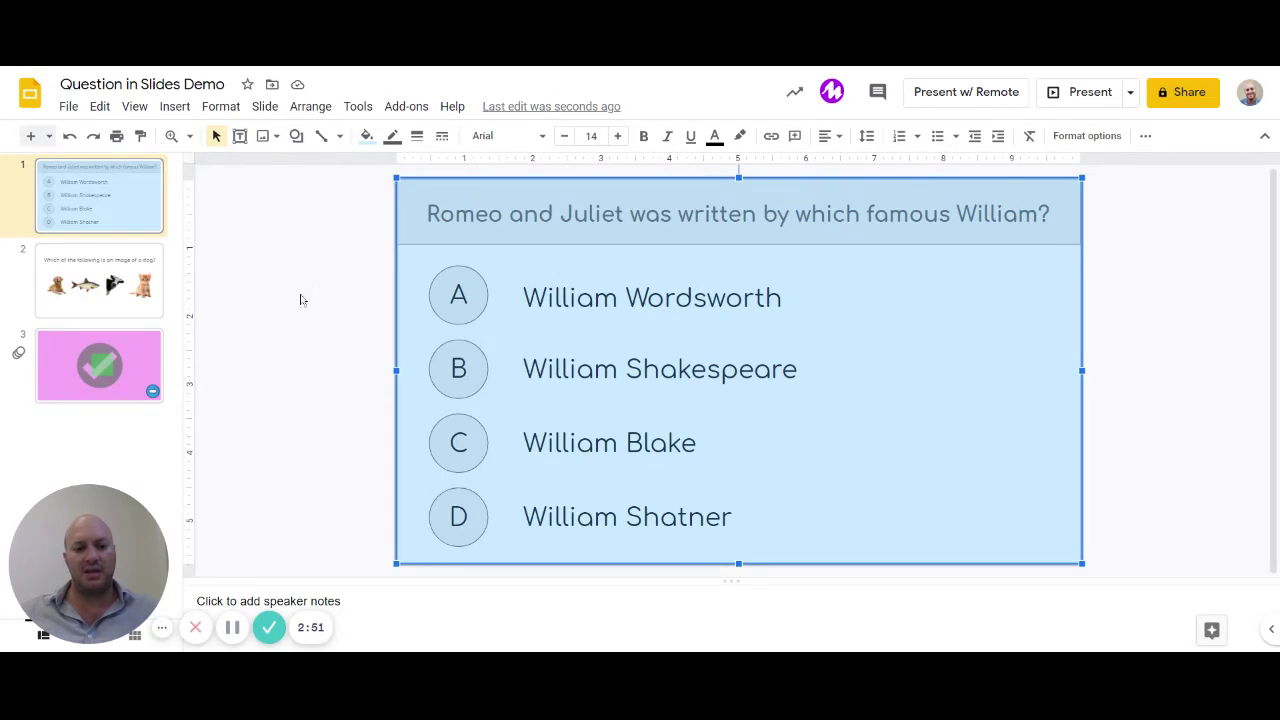
Step: Draw a text box over answer A, paste the slide link into it, then undo it
{"action": "left_click", "coordinate": [302, 320]}
{"action": "left_click", "coordinate": [178, 107]}
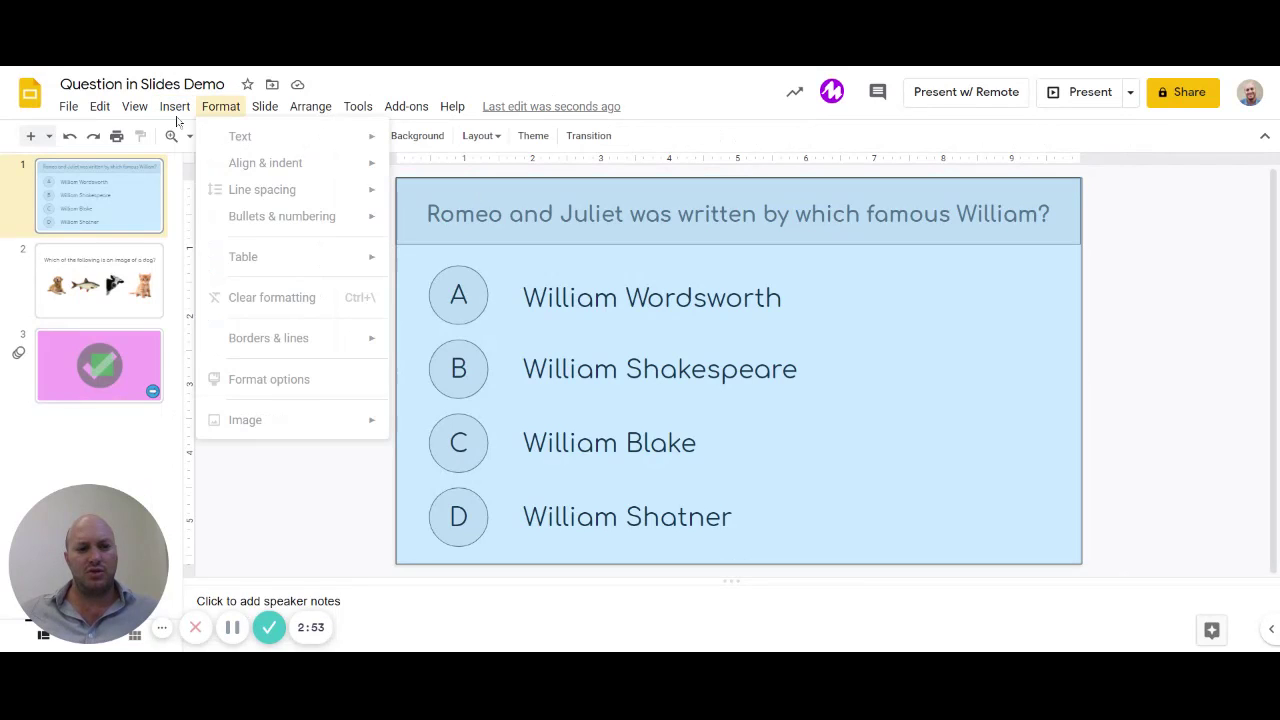
{"action": "left_click", "coordinate": [208, 162]}
{"action": "left_click_drag", "start_coordinate": [270, 270], "coordinate": [750, 325]}
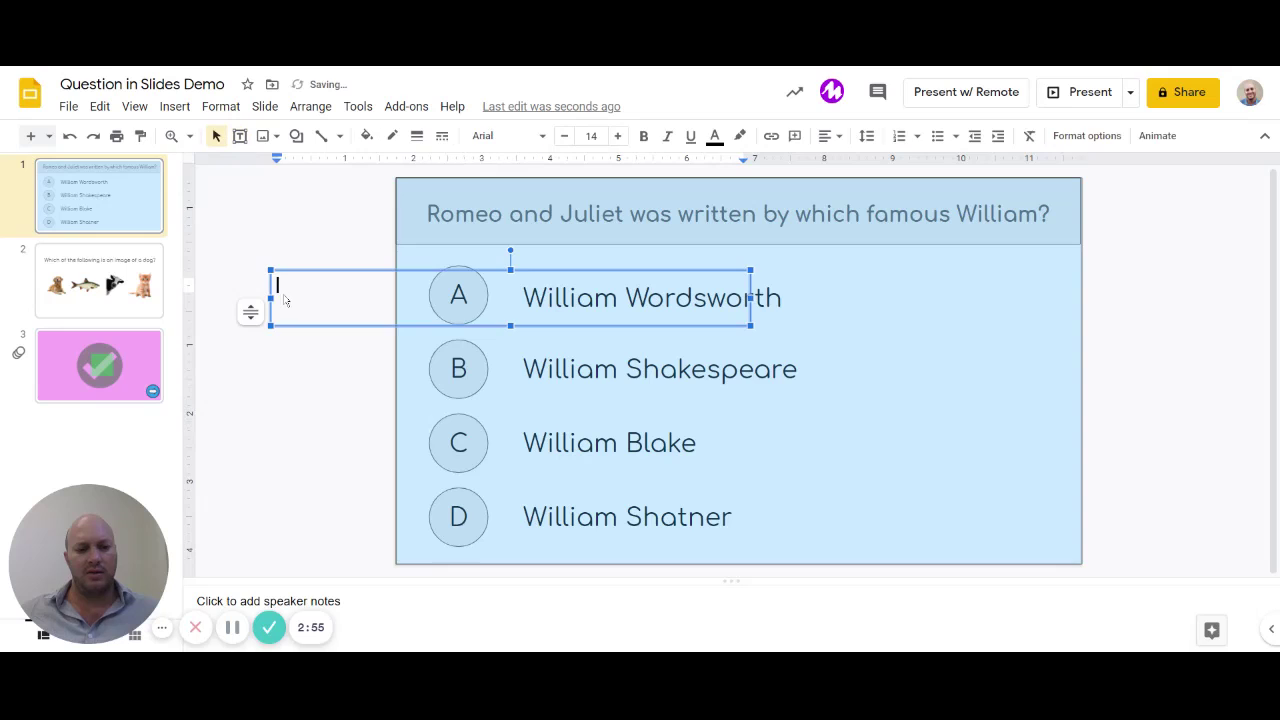
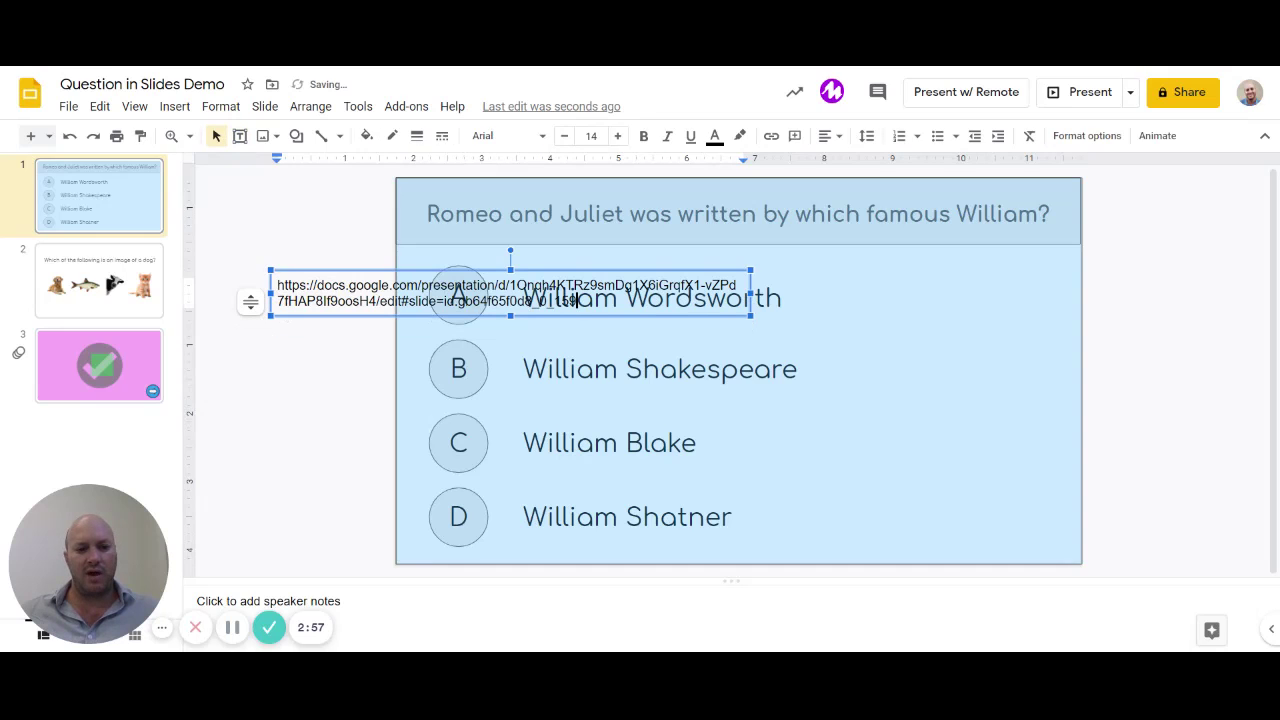
{"action": "left_click_drag", "start_coordinate": [570, 268], "coordinate": [1068, 283]}
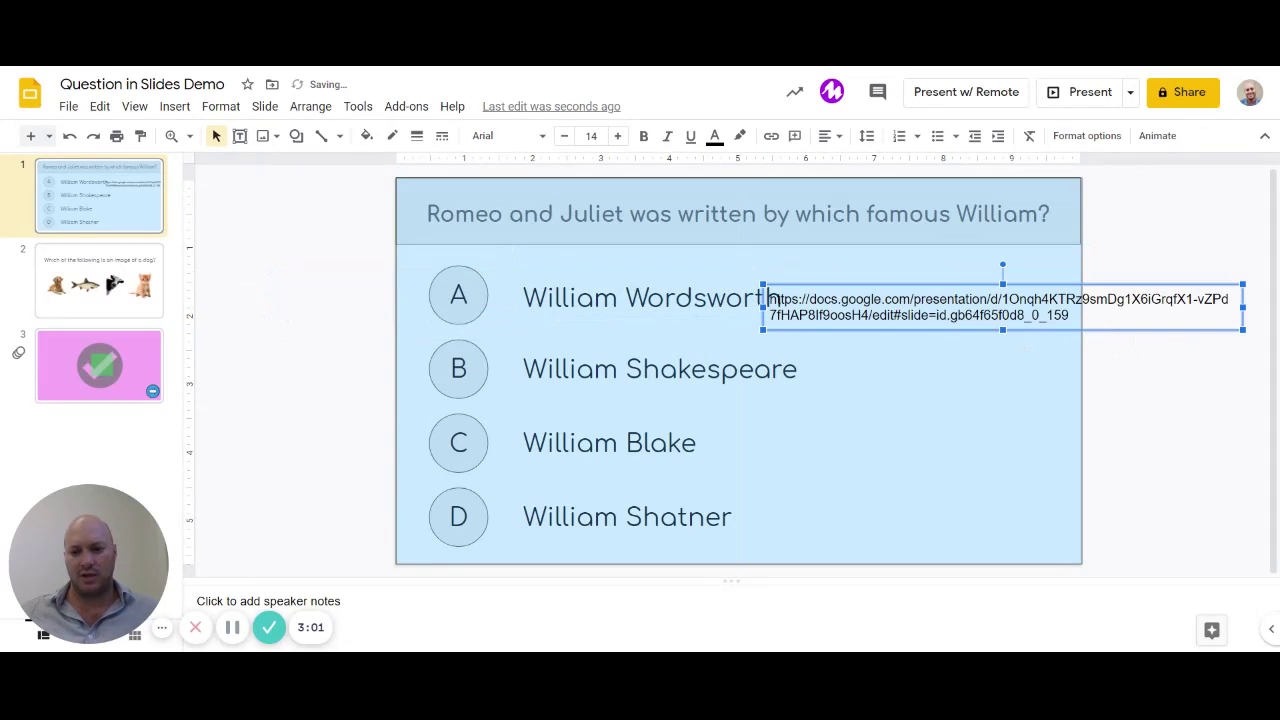
{"action": "key", "text": "ctrl+z"}
{"action": "key", "text": "ctrl+z"}
{"action": "key", "text": "ctrl+z"}
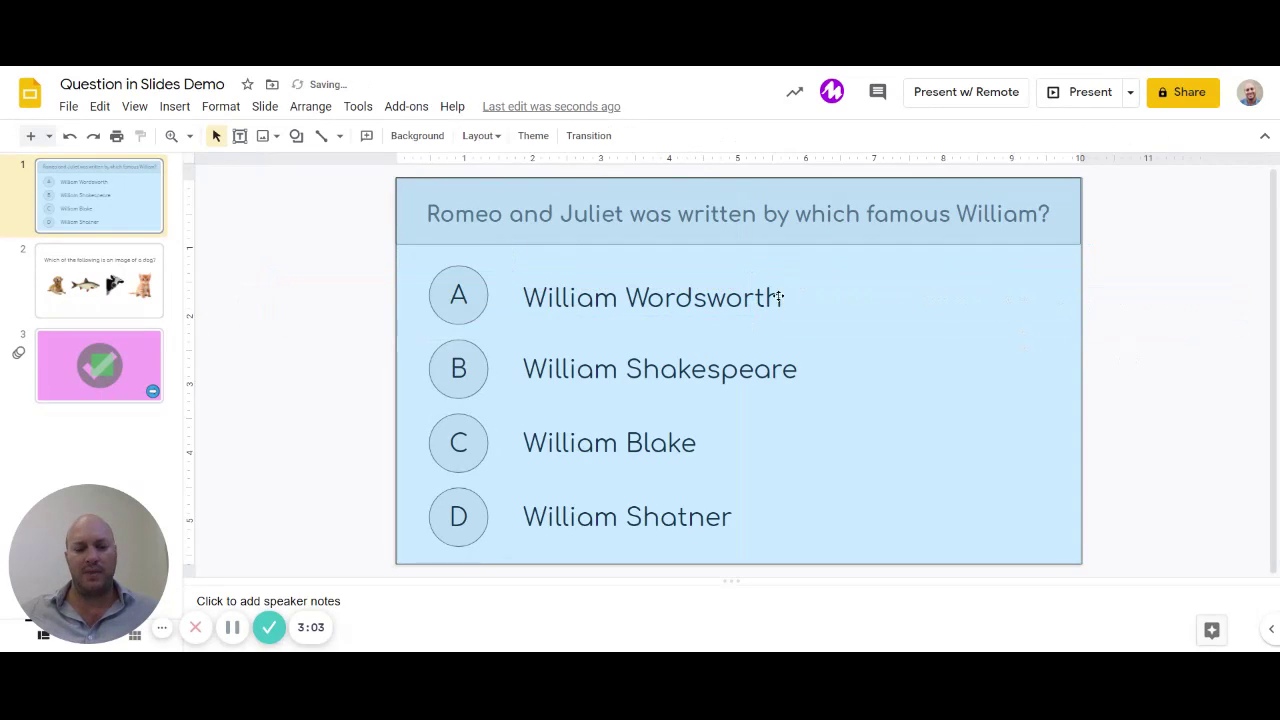
Step: Link the question's background box to the copied slide address and start the slideshow
{"action": "left_click", "coordinate": [911, 389]}
{"action": "right_click", "coordinate": [940, 381]}
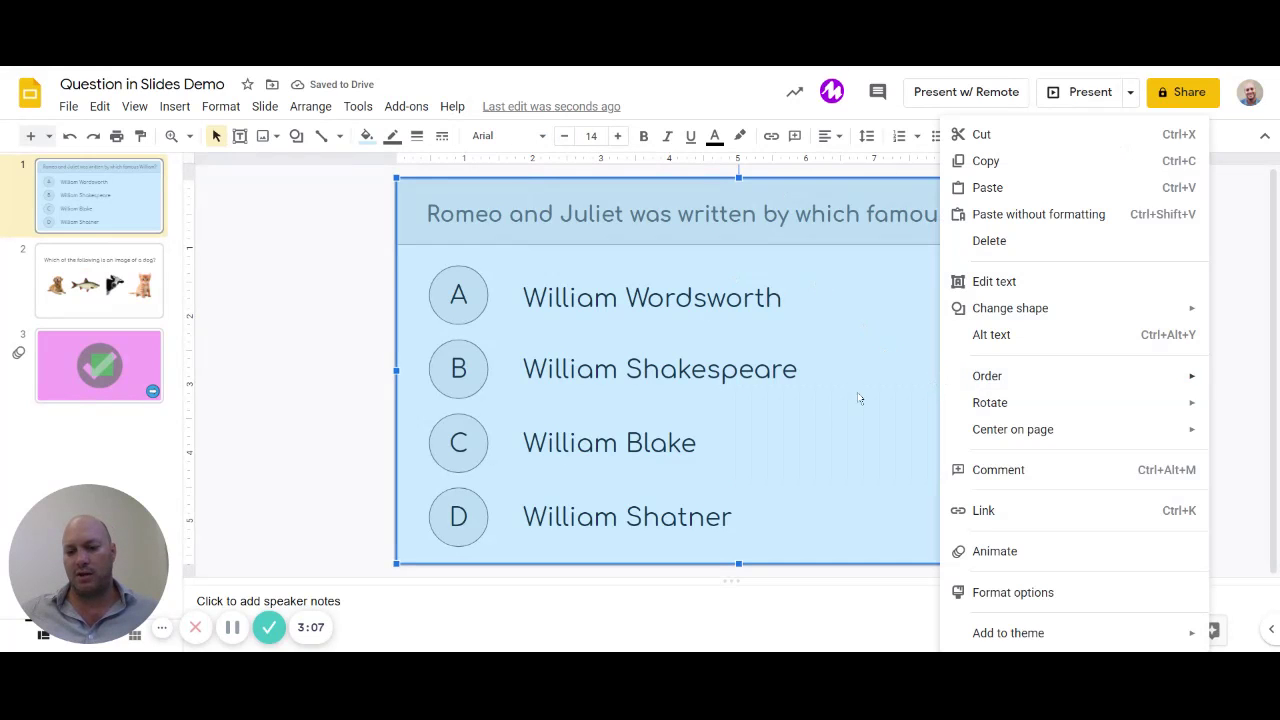
{"action": "left_click", "coordinate": [1020, 517]}
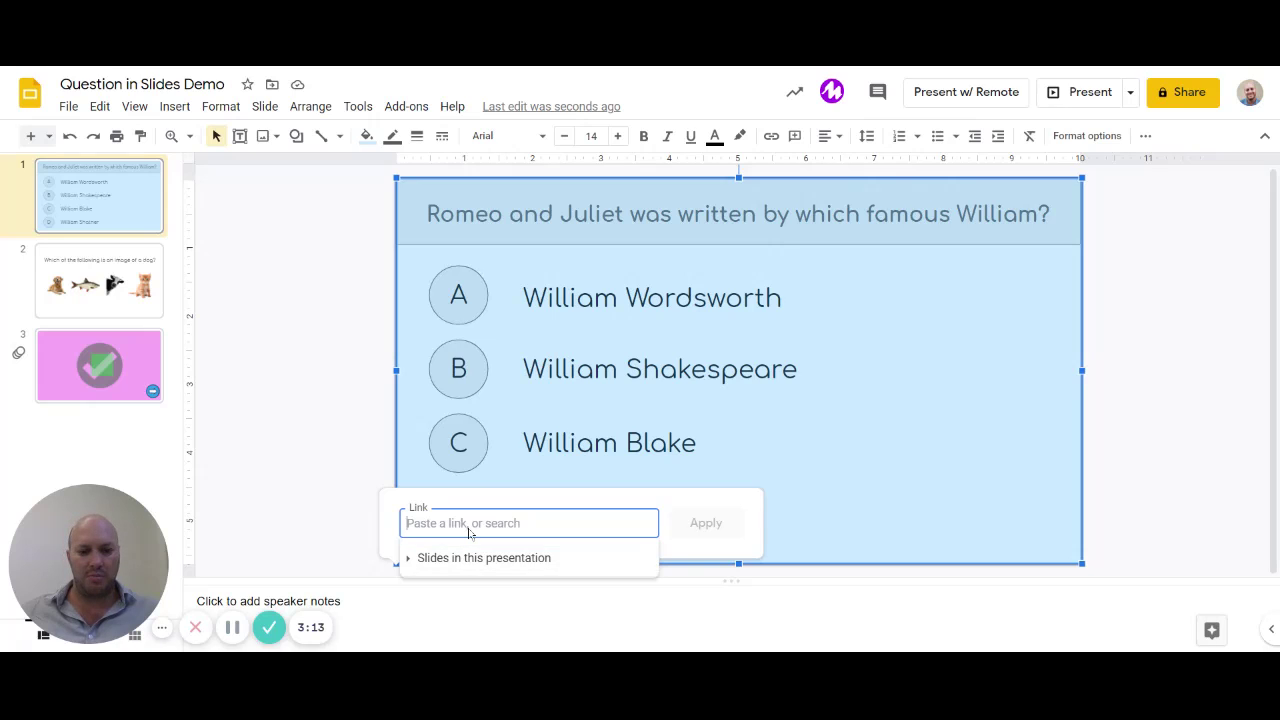
{"action": "key", "text": "ctrl+v"}
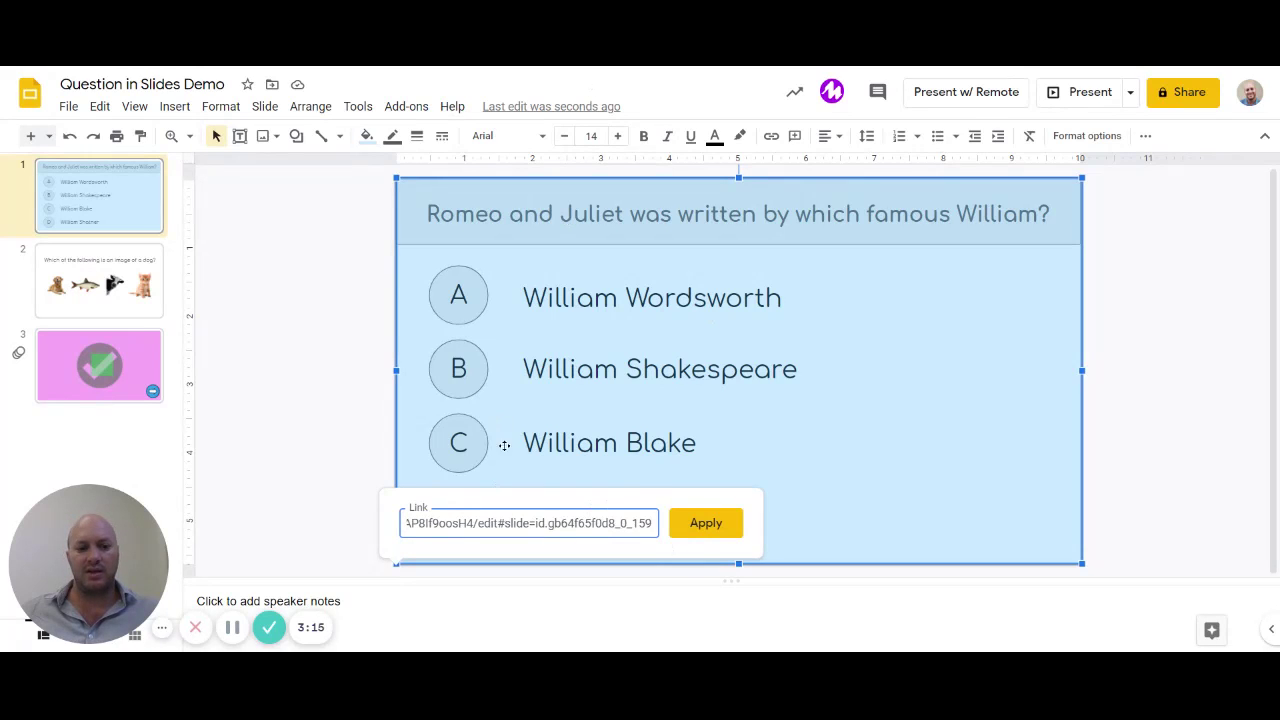
{"action": "left_click", "coordinate": [715, 523]}
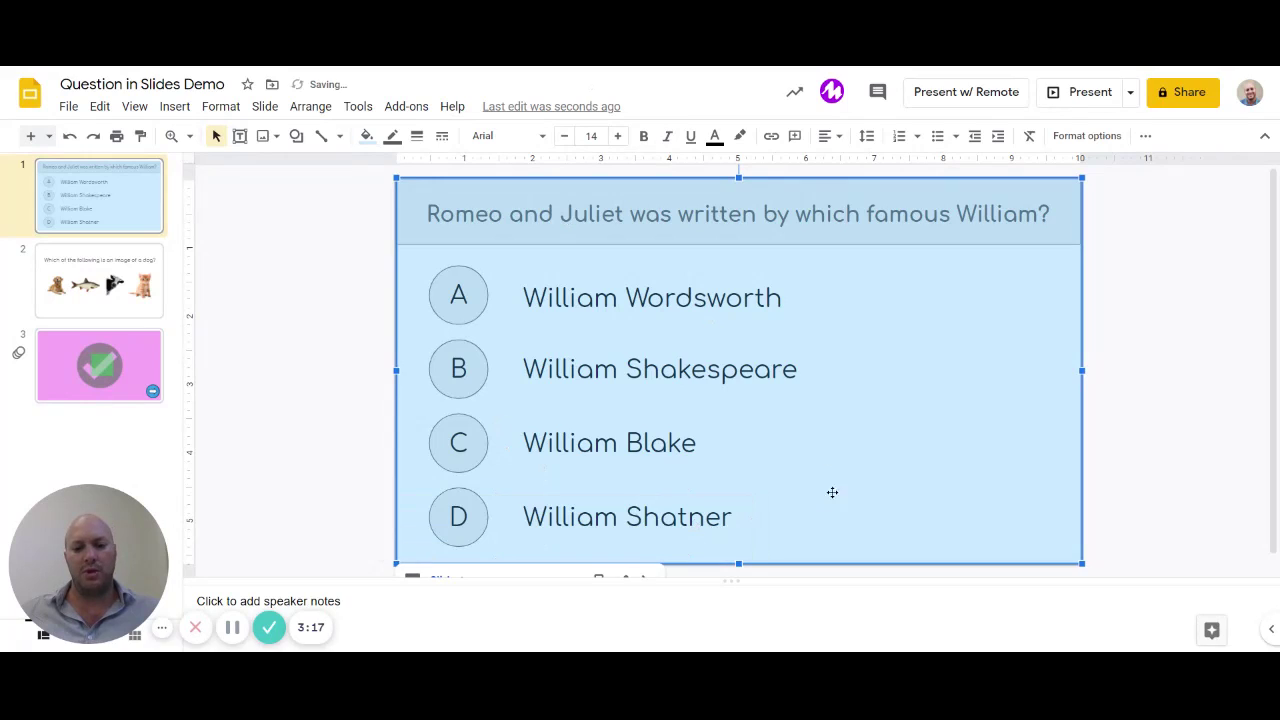
{"action": "left_click", "coordinate": [1176, 412]}
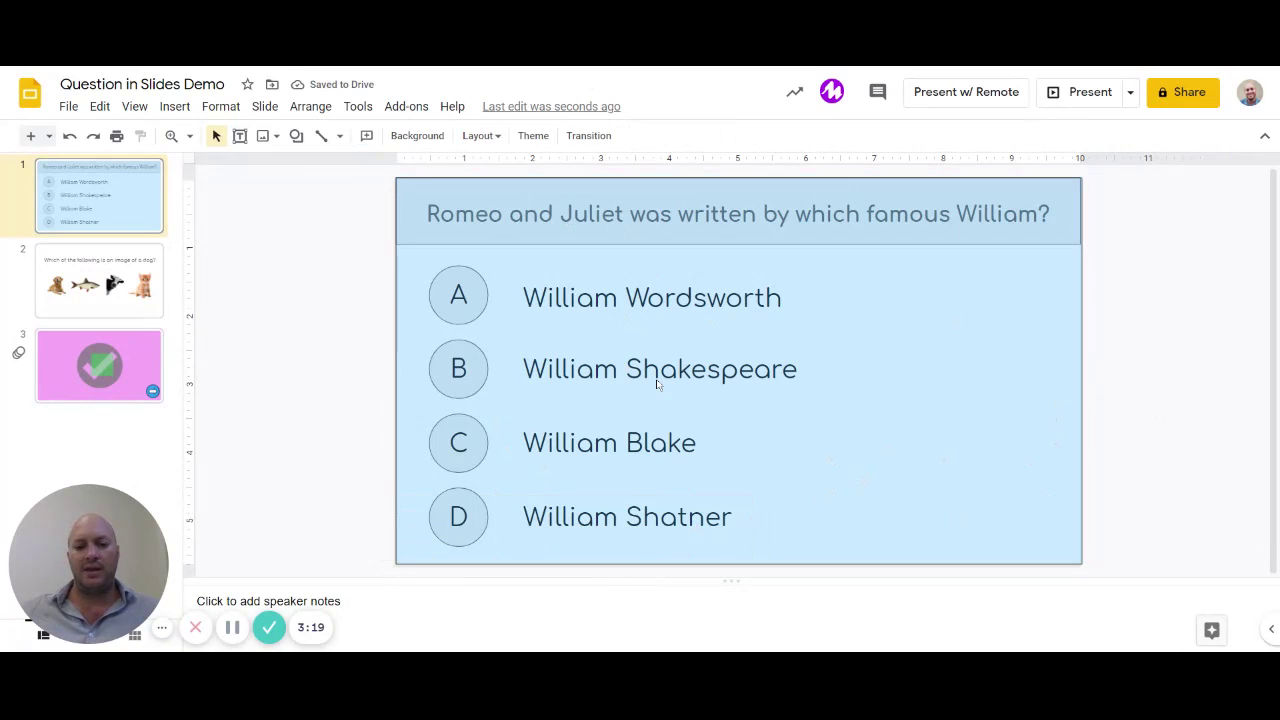
{"action": "left_click", "coordinate": [1066, 96]}
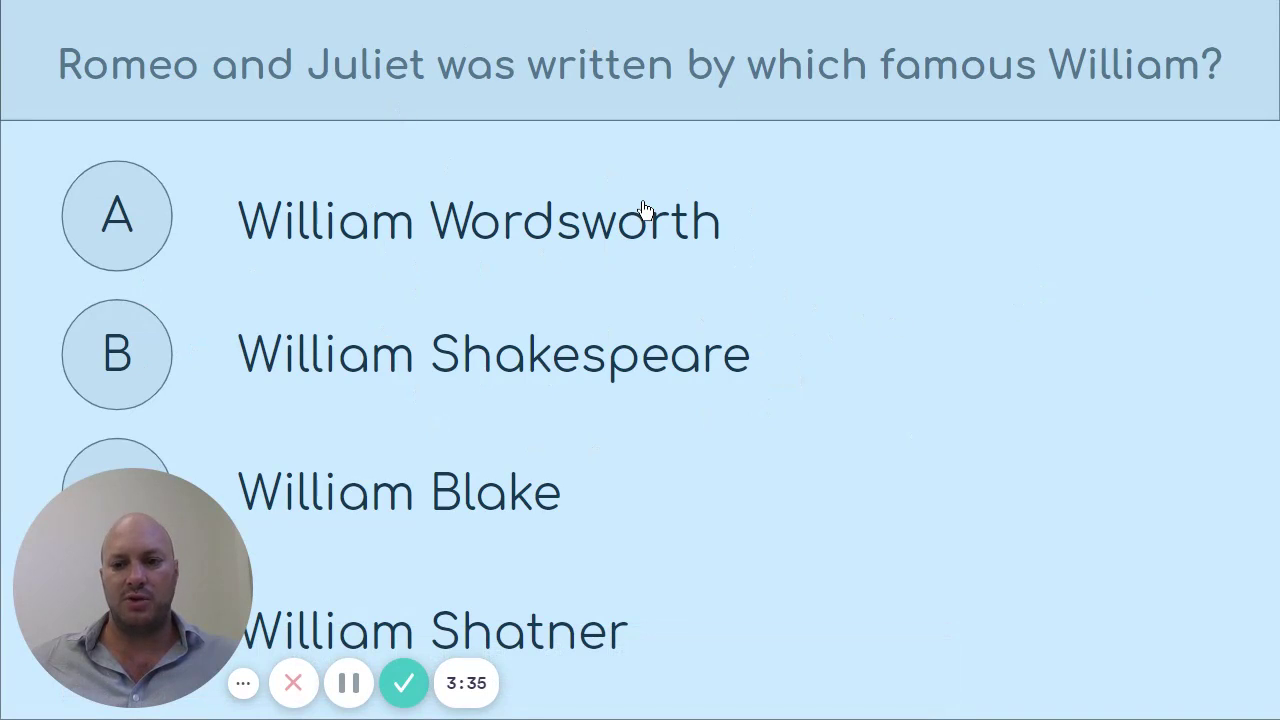
{"action": "key", "text": "Escape"}
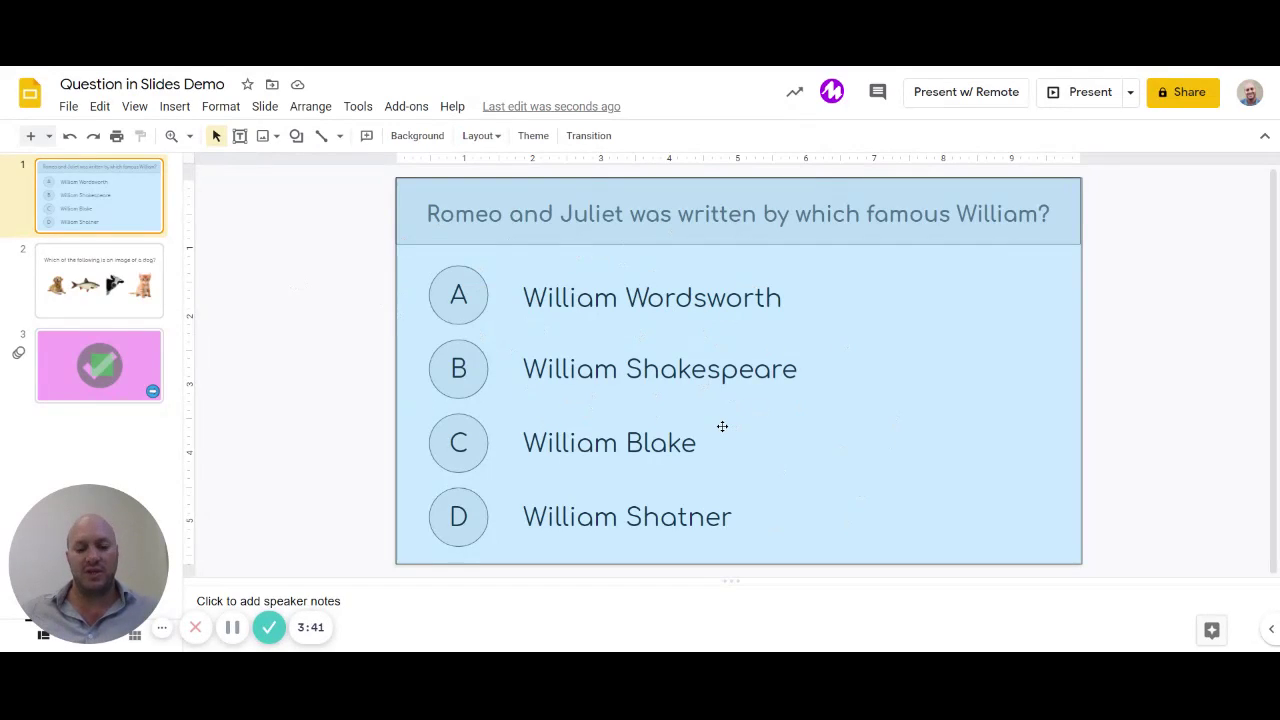
Step: Draw a rectangle spanning the full answer B (William Shakespeare) row
{"action": "left_click", "coordinate": [172, 108]}
{"action": "mouse_move", "coordinate": [234, 243]}
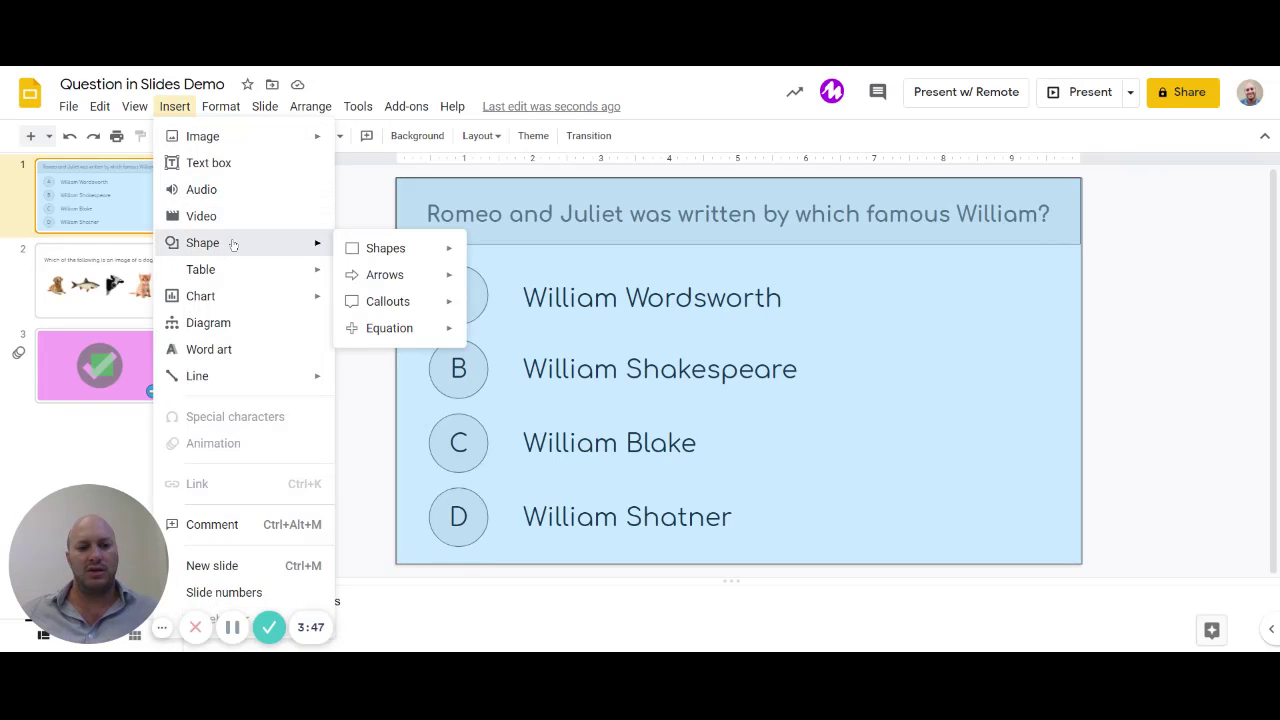
{"action": "mouse_move", "coordinate": [455, 258]}
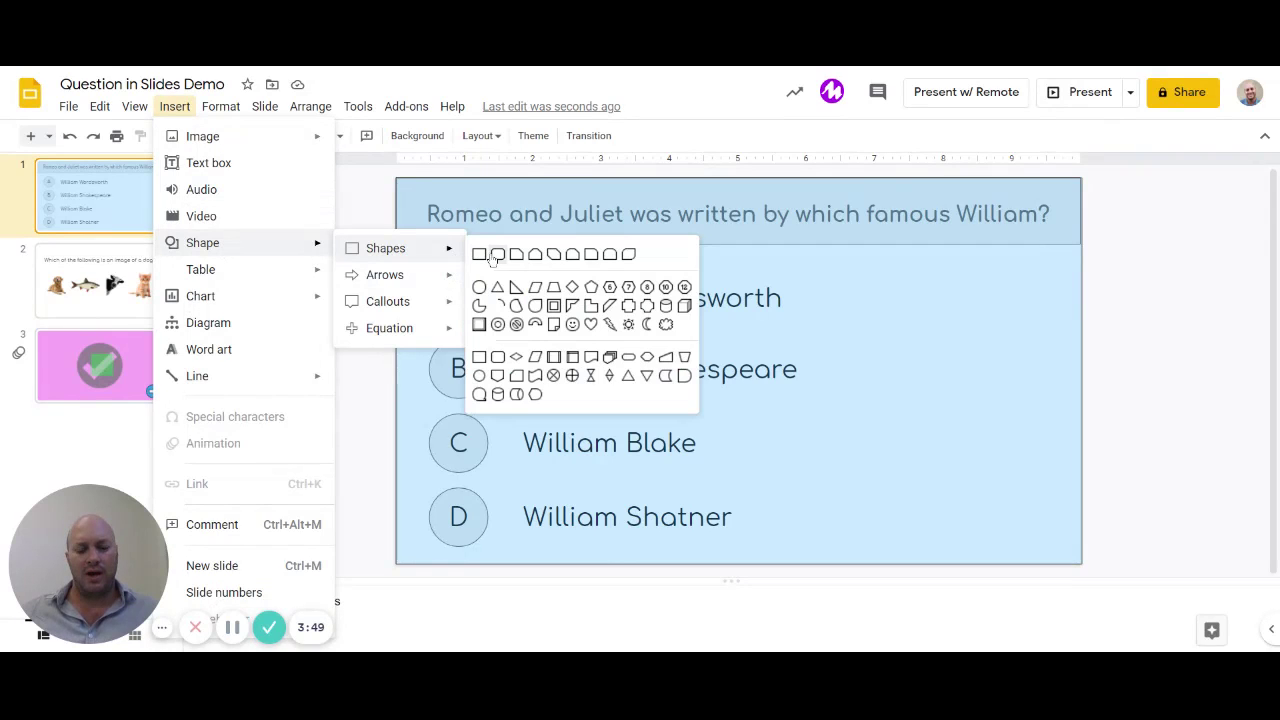
{"action": "left_click", "coordinate": [480, 255]}
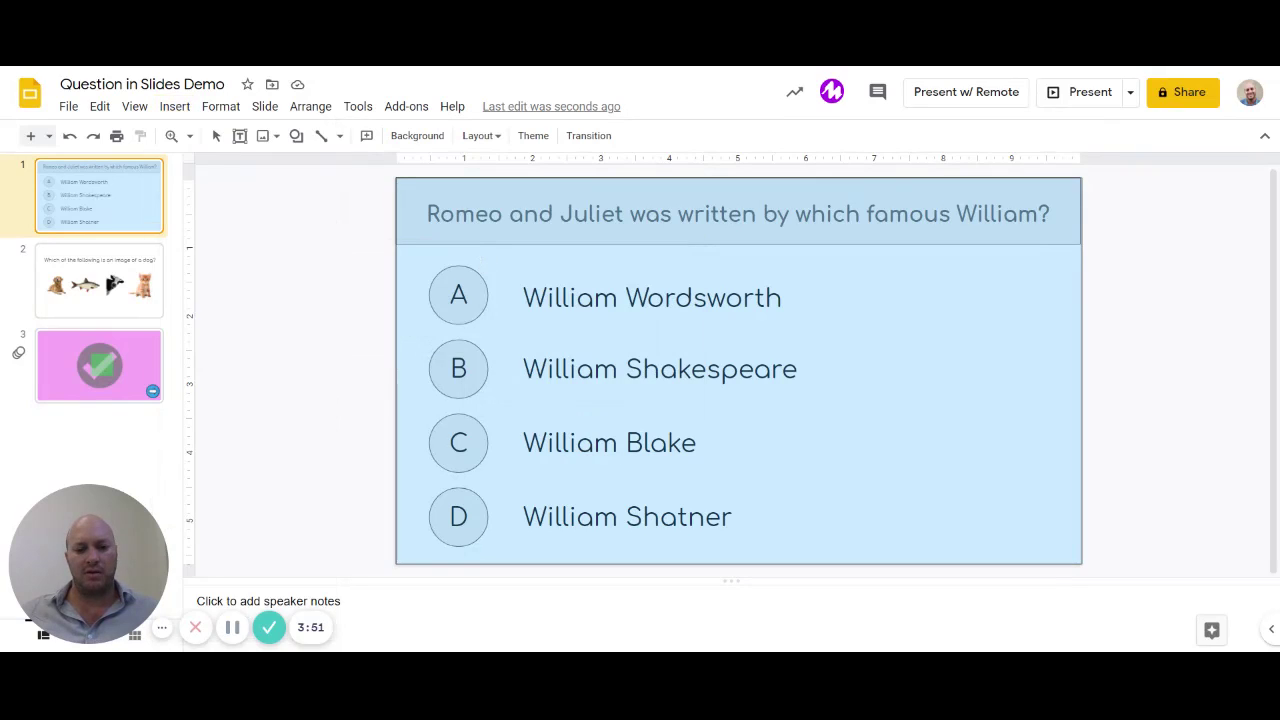
{"action": "left_click_drag", "start_coordinate": [424, 332], "coordinate": [1062, 403]}
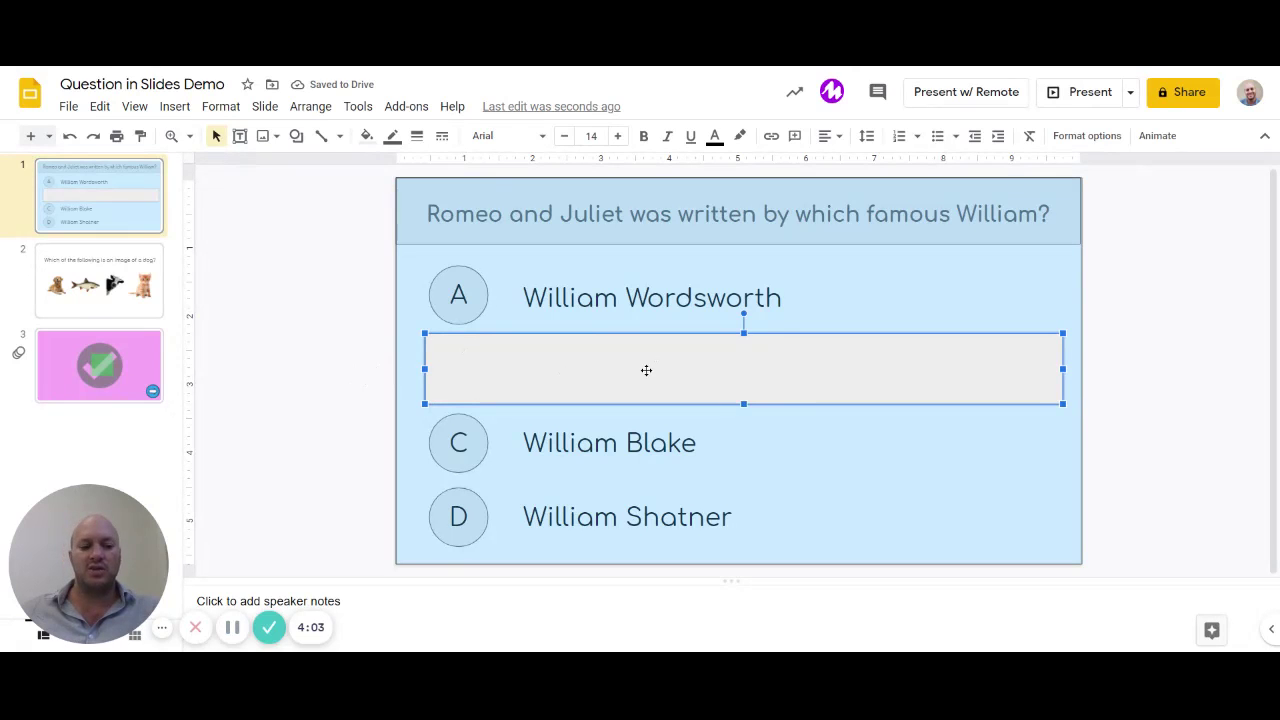
Step: Fill the answer B rectangle with the custom green swatch, checking its selection against the background box
{"action": "left_click", "coordinate": [366, 136]}
{"action": "left_click", "coordinate": [393, 445]}
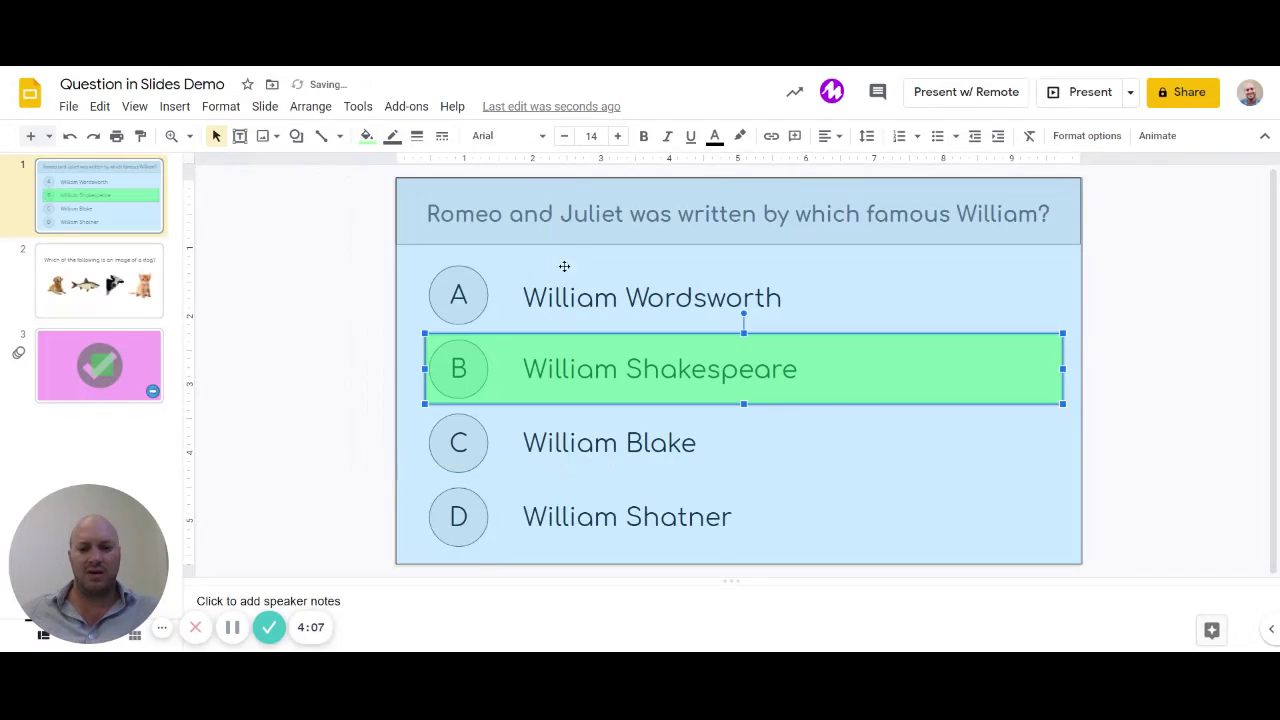
{"action": "left_click", "coordinate": [1142, 366]}
{"action": "left_click", "coordinate": [949, 382]}
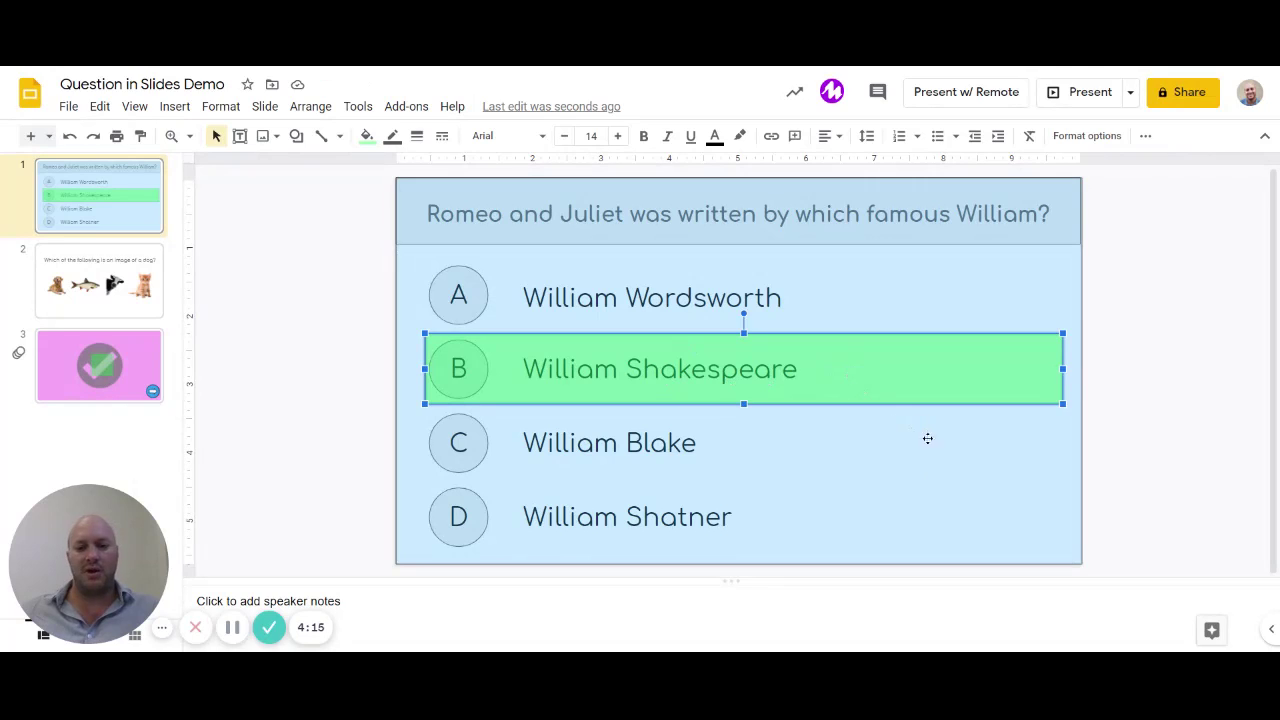
{"action": "left_click", "coordinate": [900, 511]}
{"action": "left_click", "coordinate": [868, 366]}
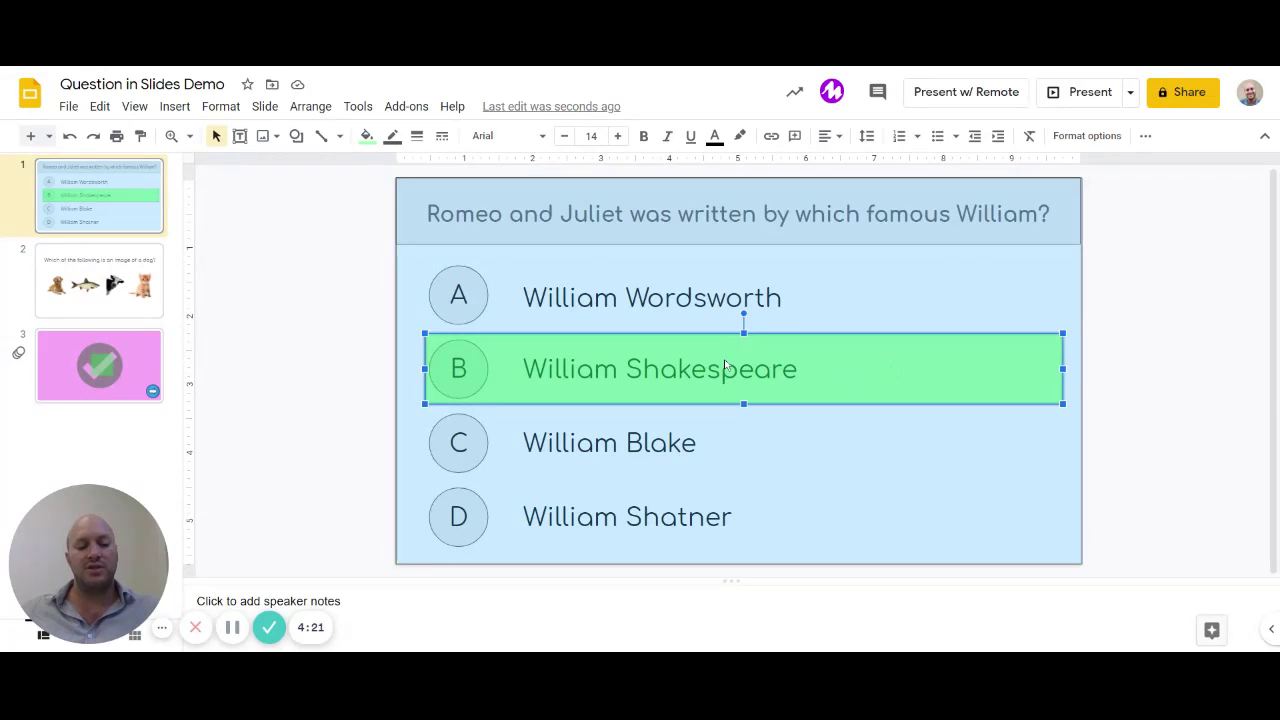
{"action": "left_click", "coordinate": [578, 310]}
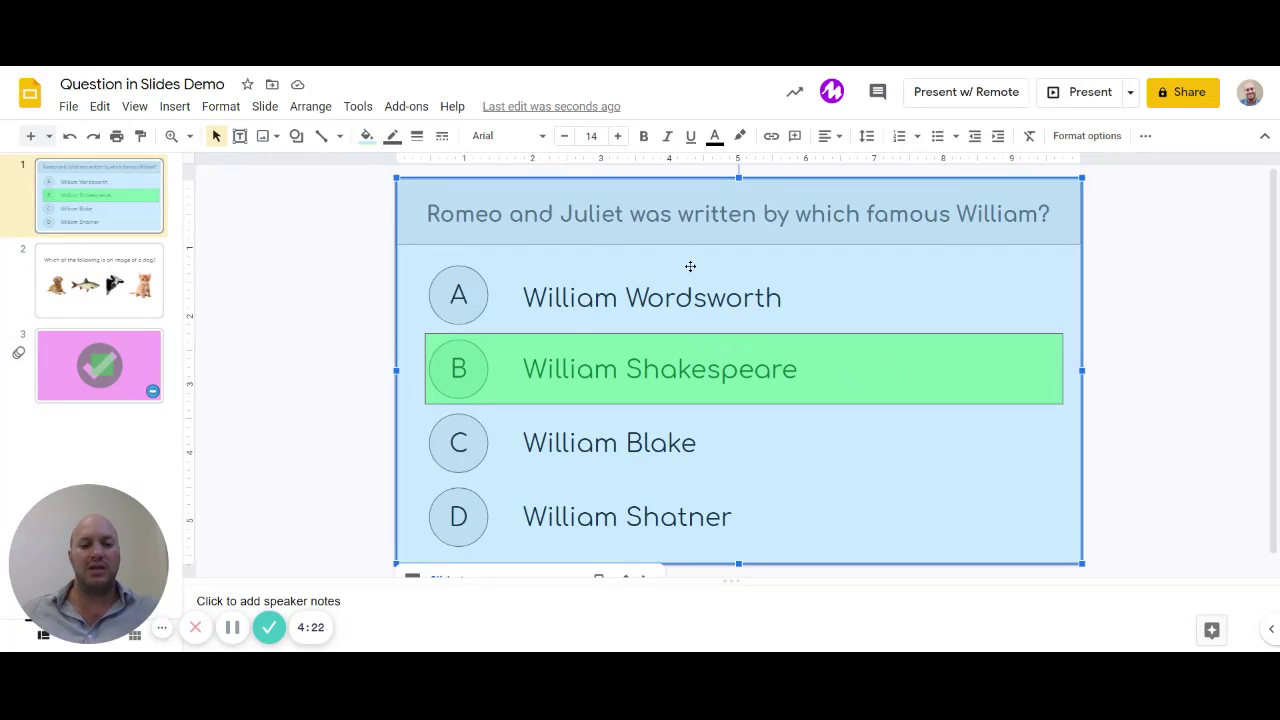
{"action": "left_click", "coordinate": [590, 390]}
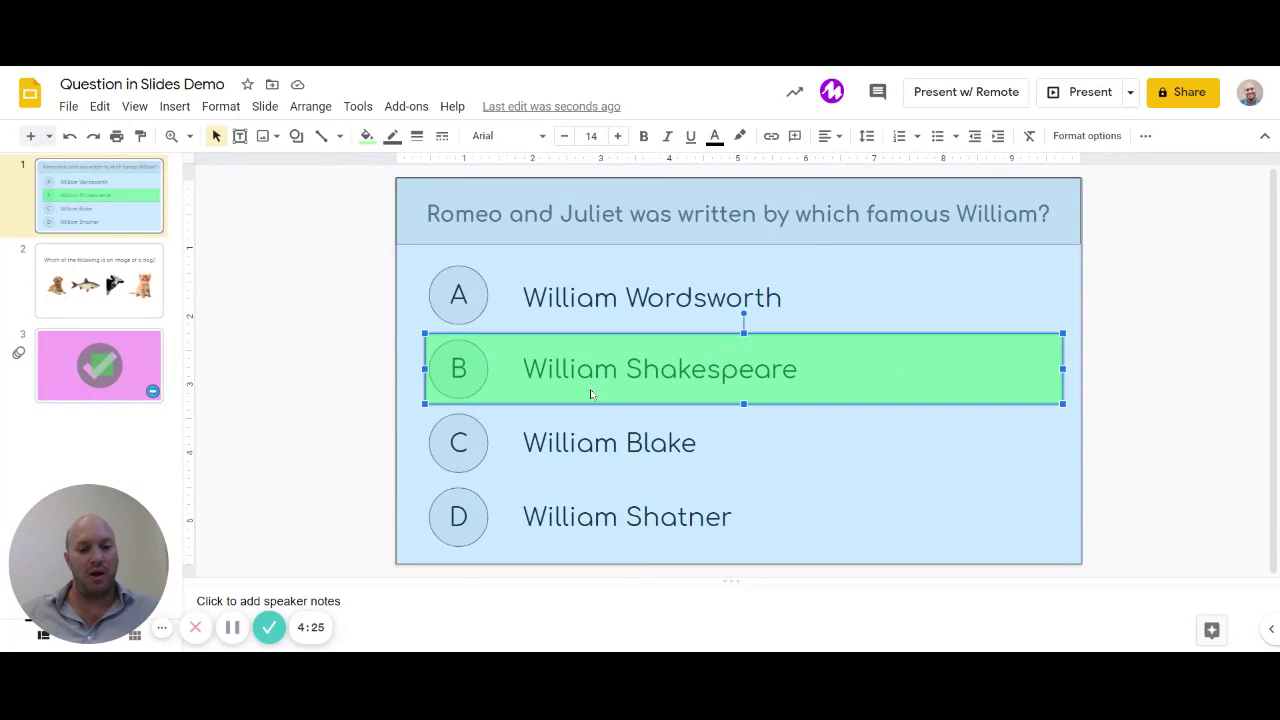
{"action": "left_click", "coordinate": [286, 342]}
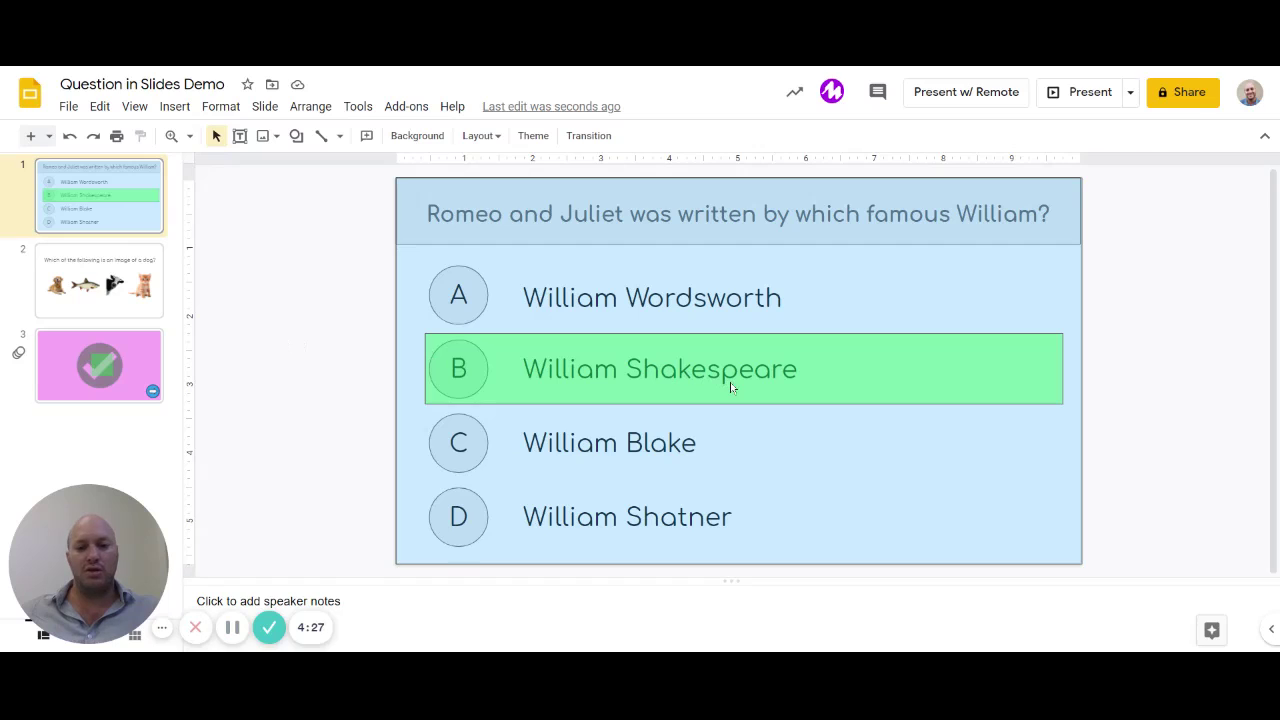
{"action": "left_click", "coordinate": [1066, 92]}
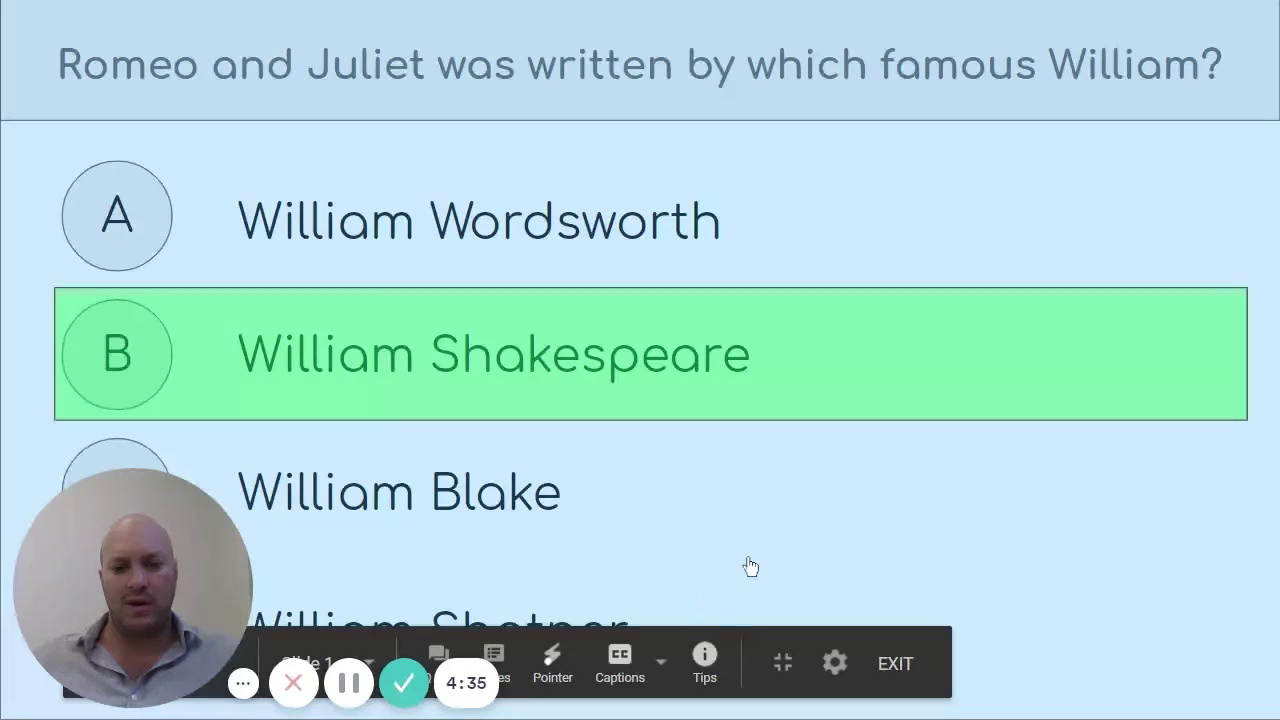
{"action": "left_click", "coordinate": [644, 366]}
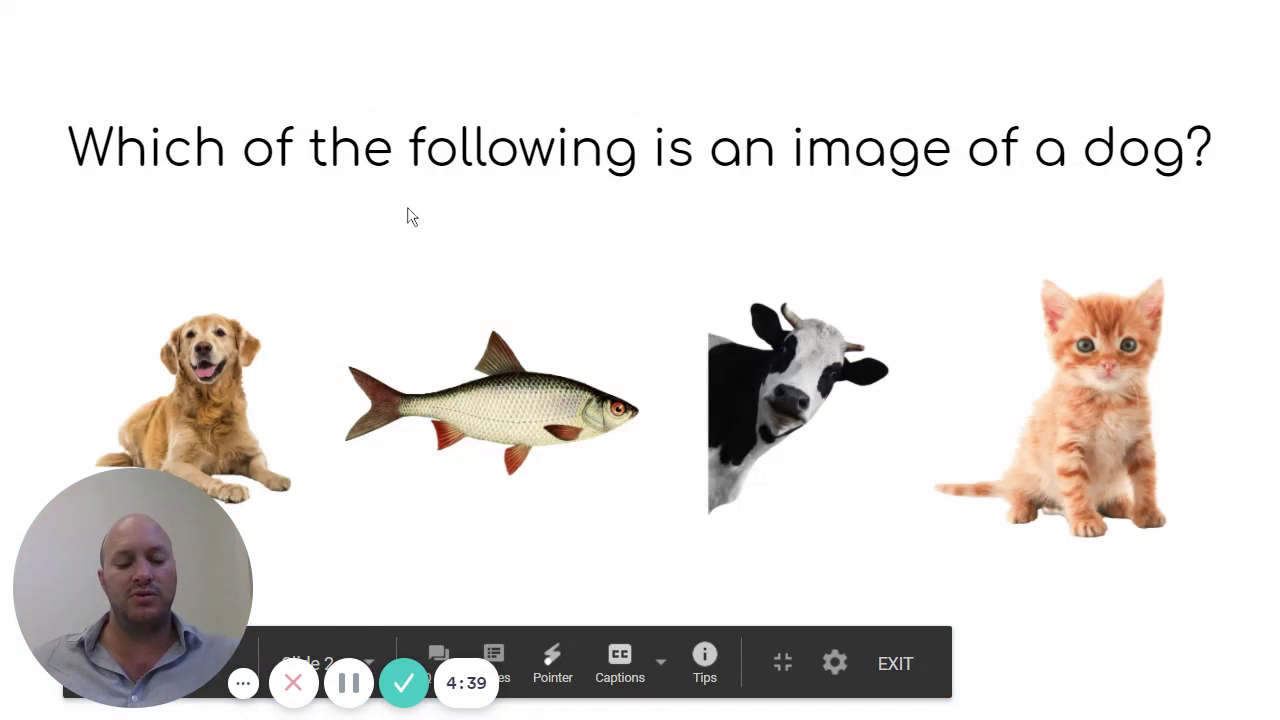
{"action": "key", "text": "Escape"}
{"action": "left_click", "coordinate": [100, 204]}
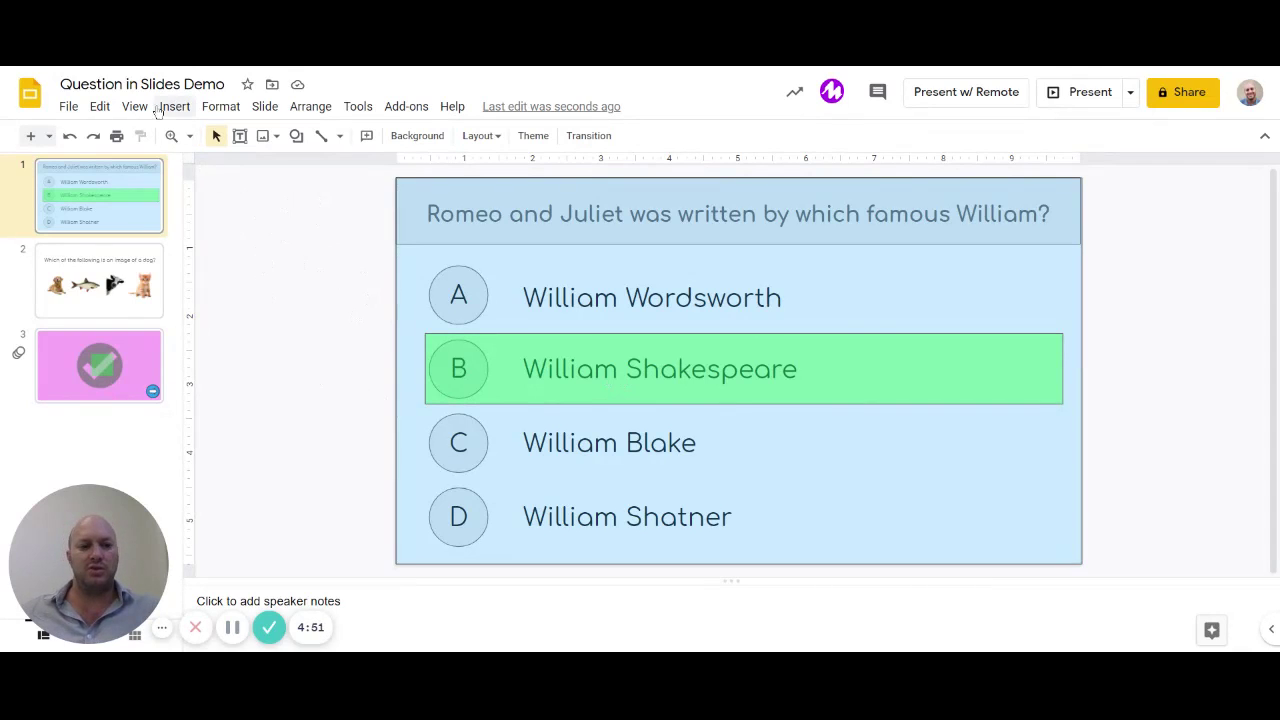
Step: Insert the green tick from a web image search for 'correct', resized and centred over the answers
{"action": "left_click", "coordinate": [178, 108]}
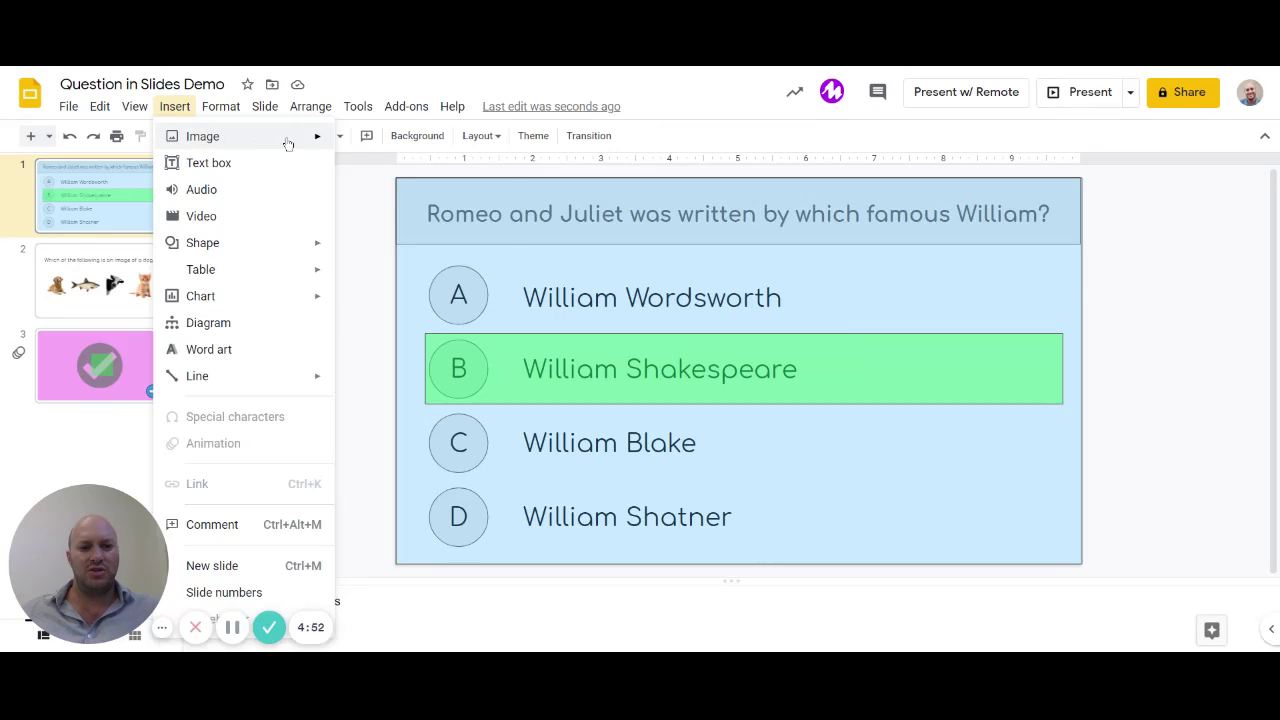
{"action": "mouse_move", "coordinate": [317, 137]}
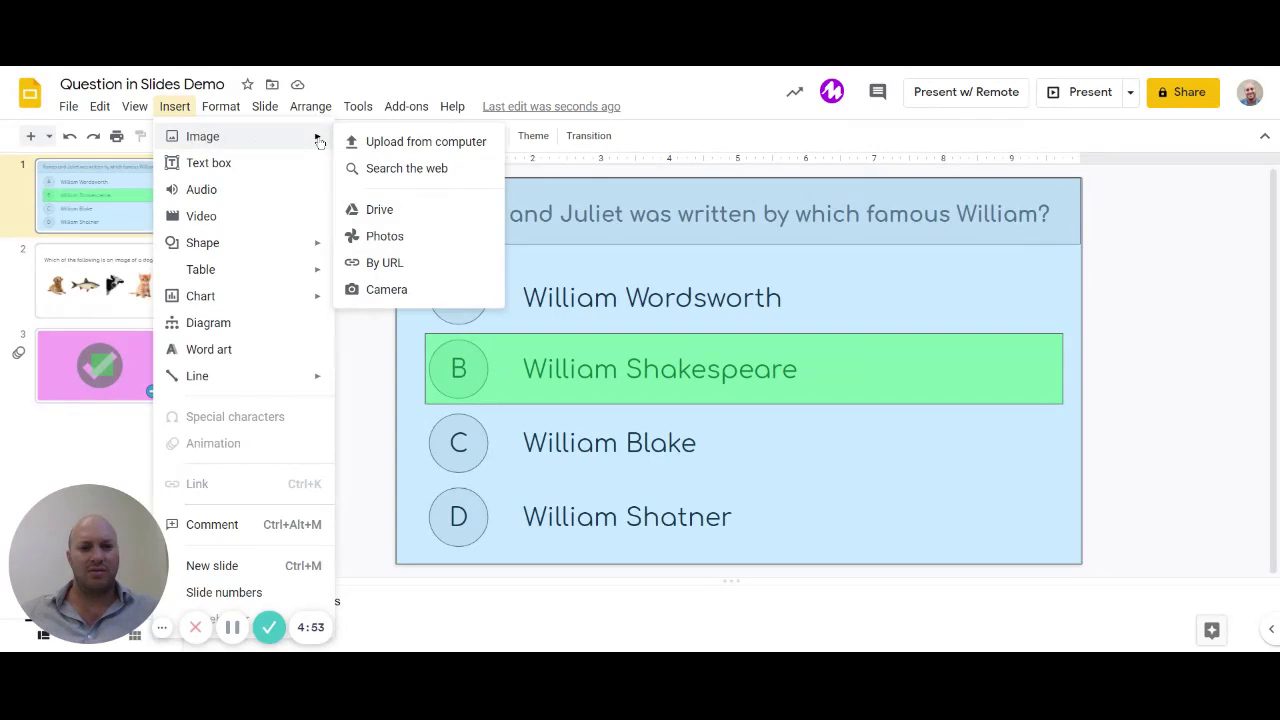
{"action": "left_click", "coordinate": [421, 172]}
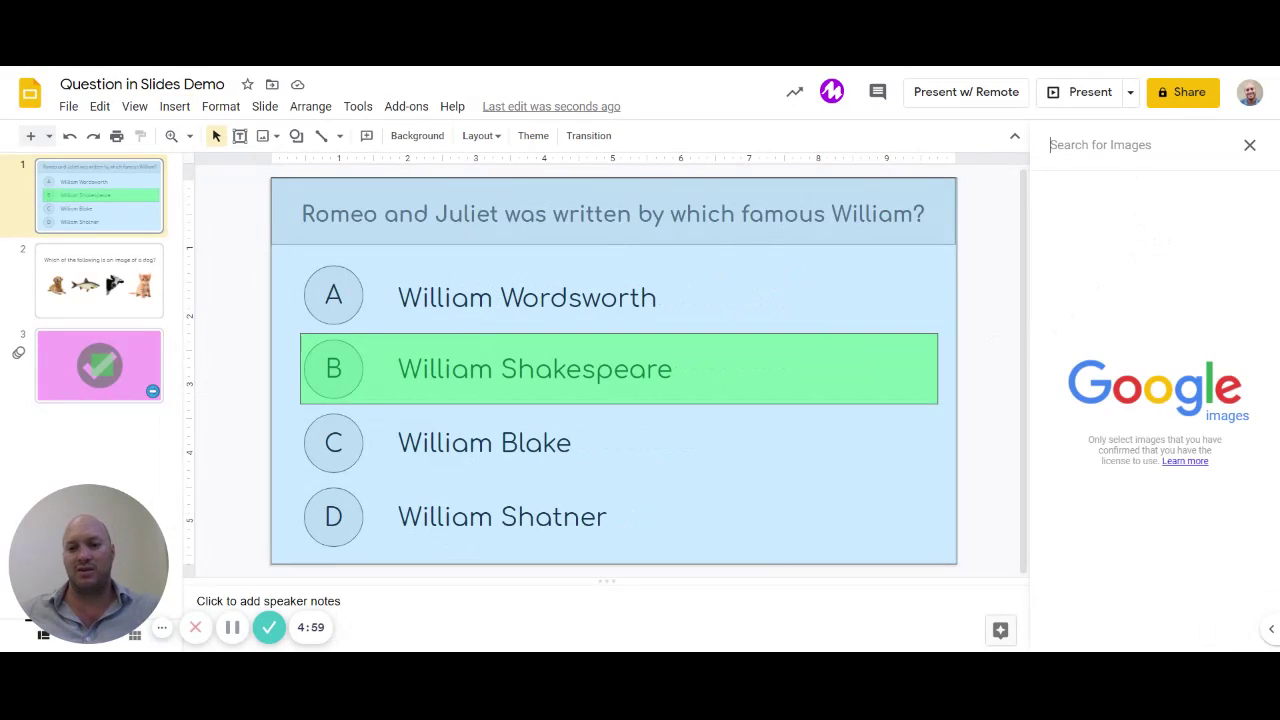
{"action": "type", "text": "correct"}
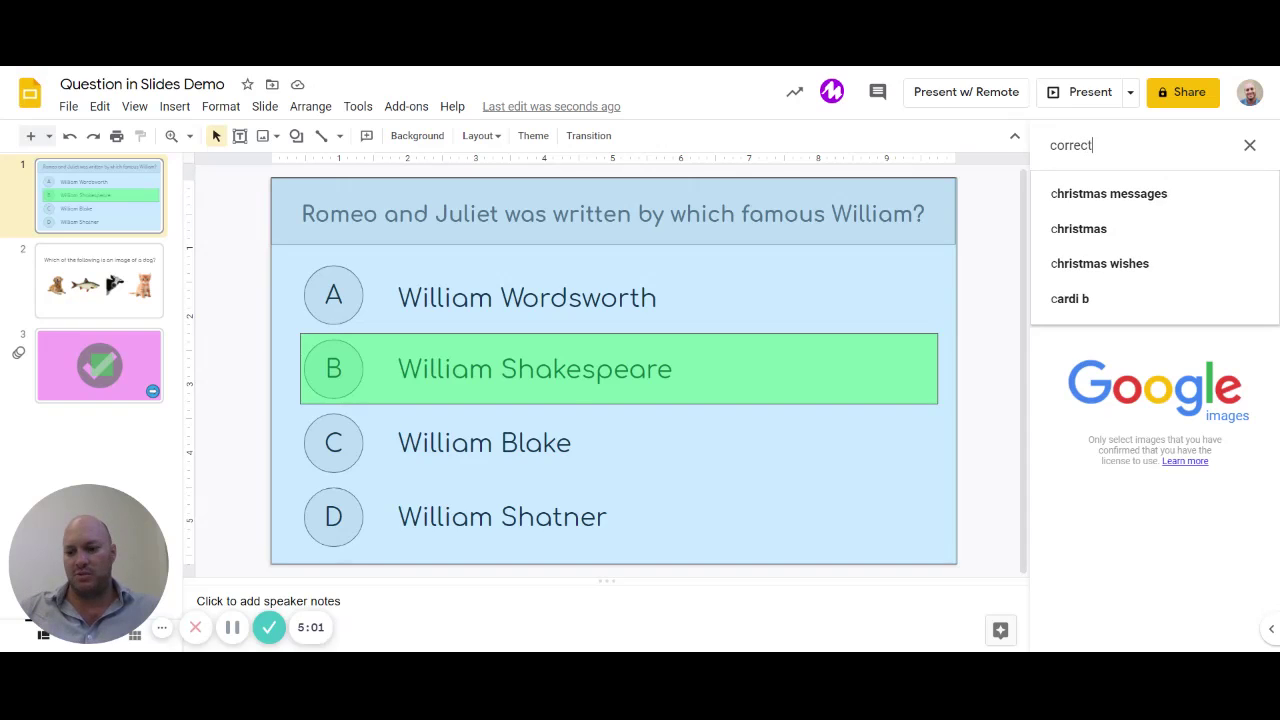
{"action": "key", "text": "Return"}
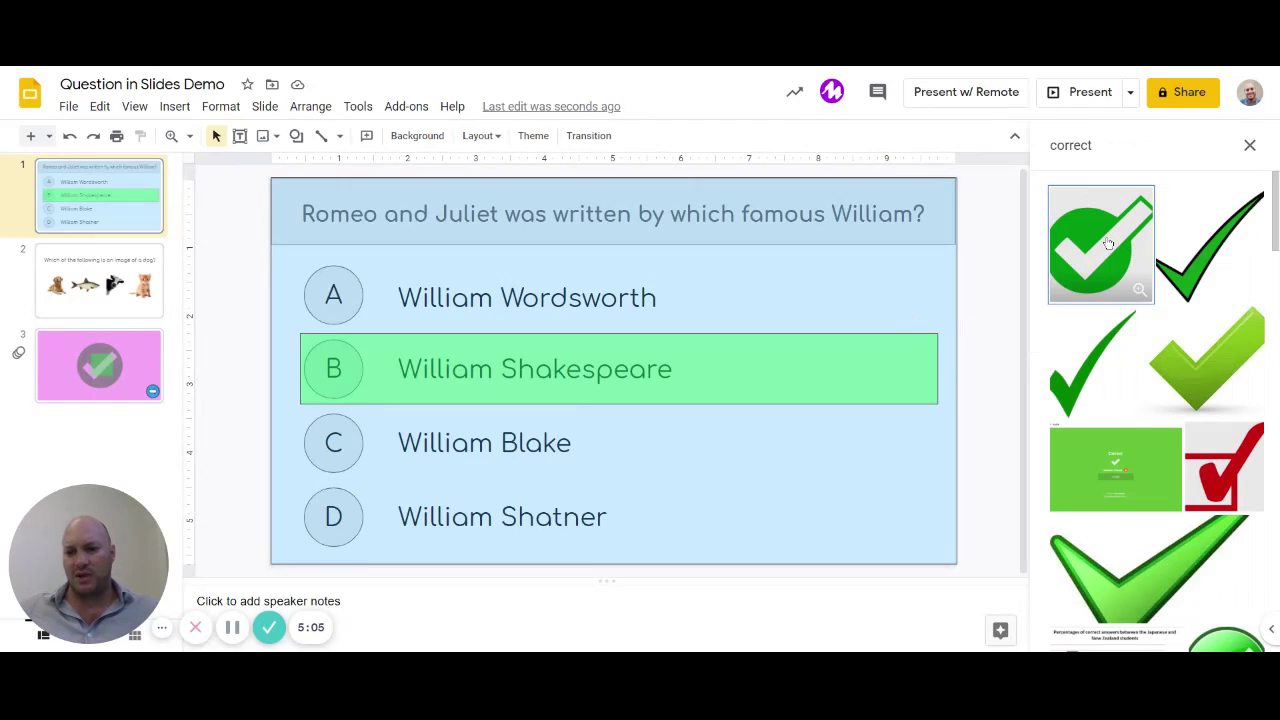
{"action": "left_click", "coordinate": [1097, 243]}
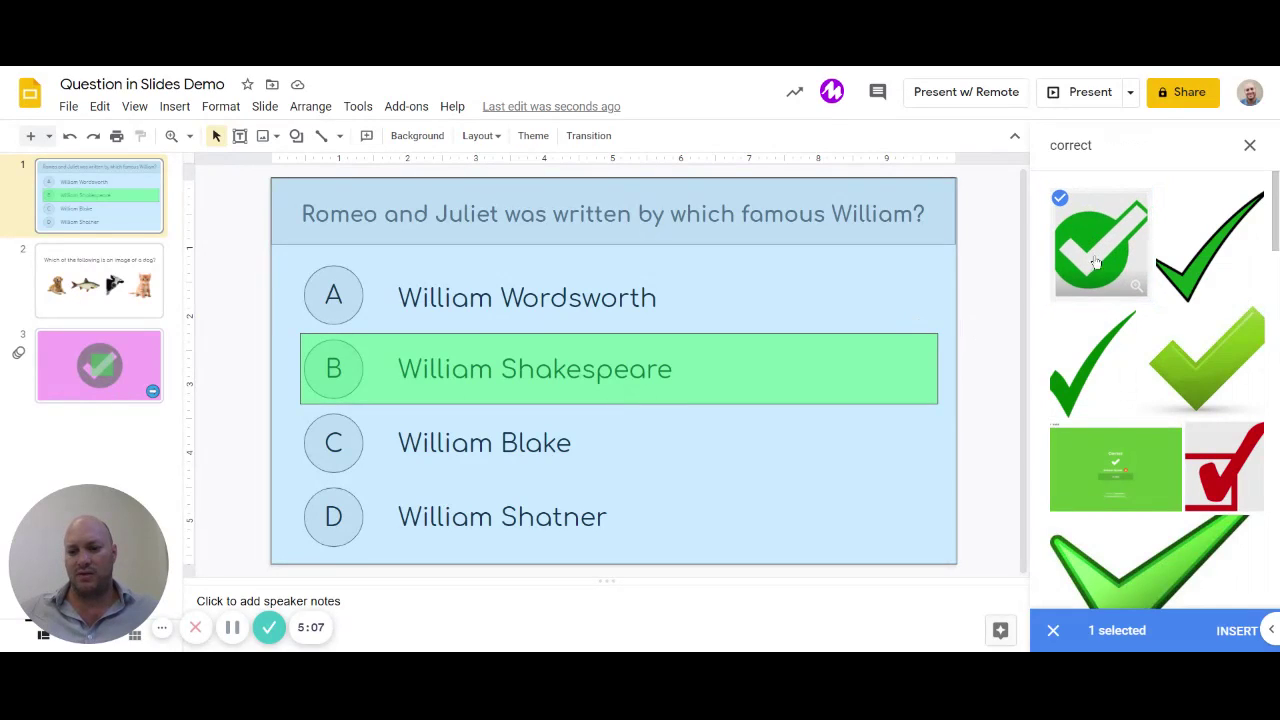
{"action": "left_click", "coordinate": [1234, 632]}
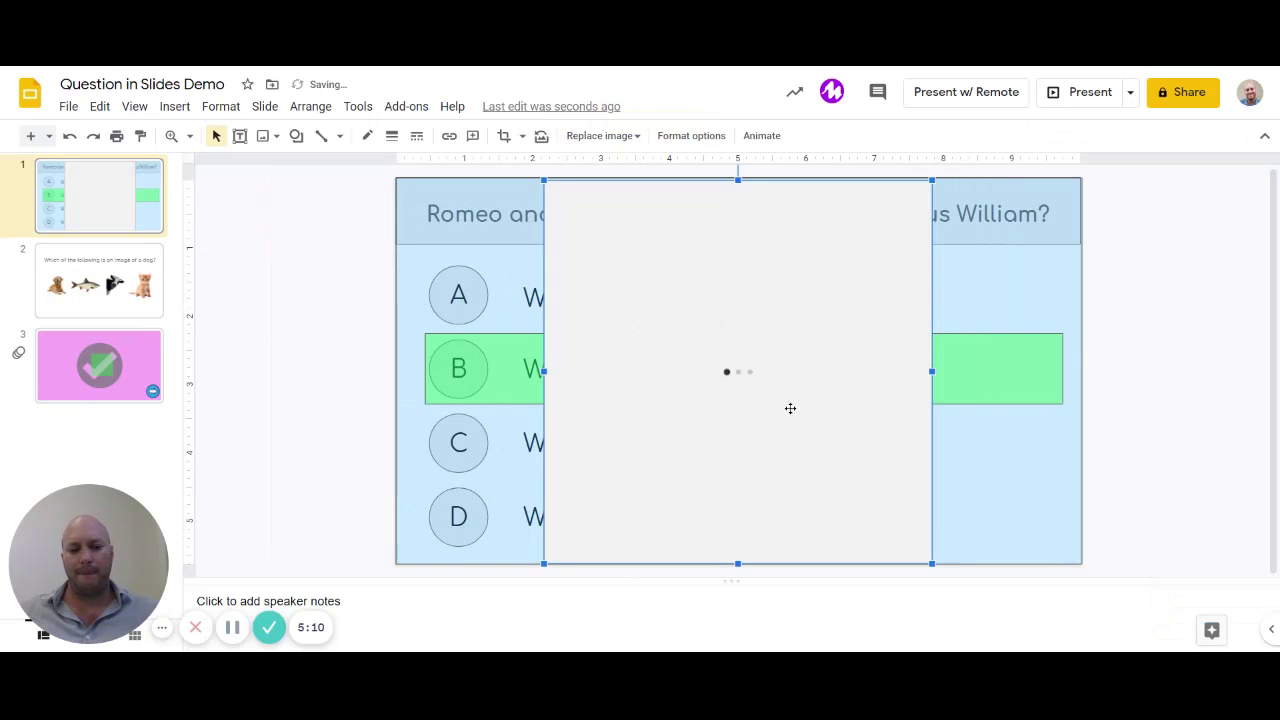
{"action": "left_click_drag", "start_coordinate": [933, 563], "coordinate": [803, 400]}
{"action": "left_click_drag", "start_coordinate": [701, 333], "coordinate": [768, 385]}
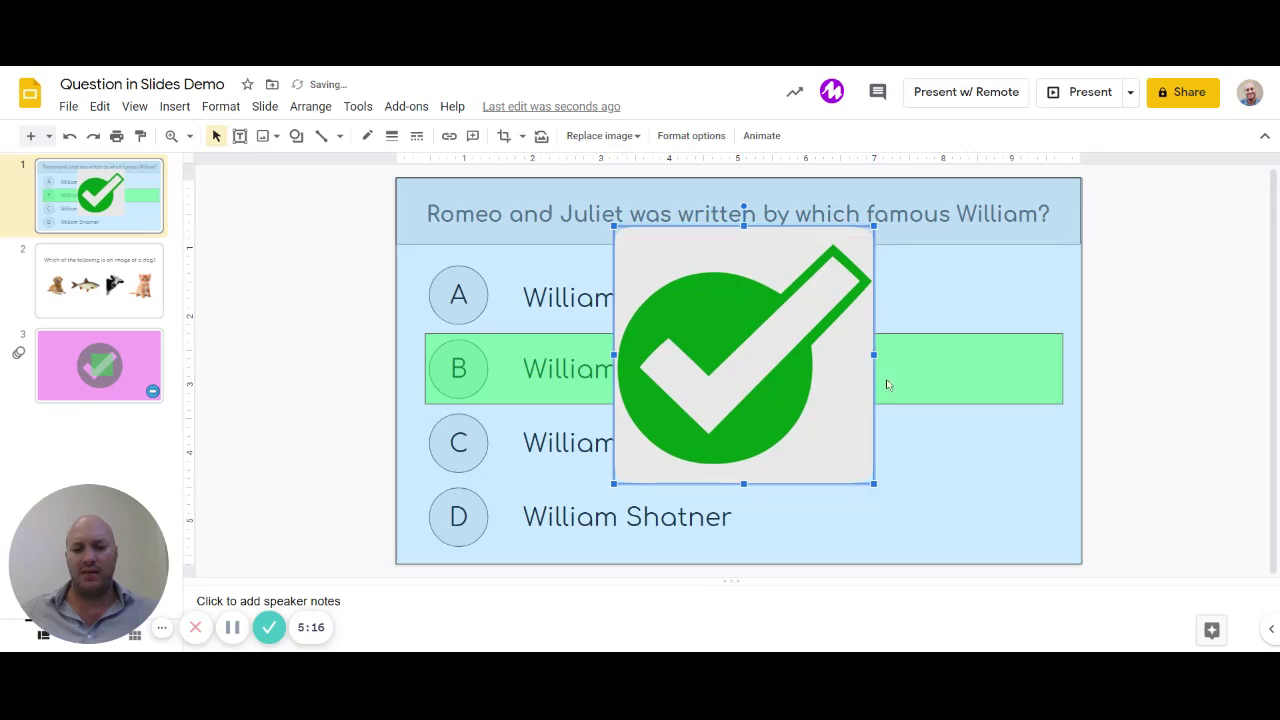
{"action": "left_click", "coordinate": [1159, 374]}
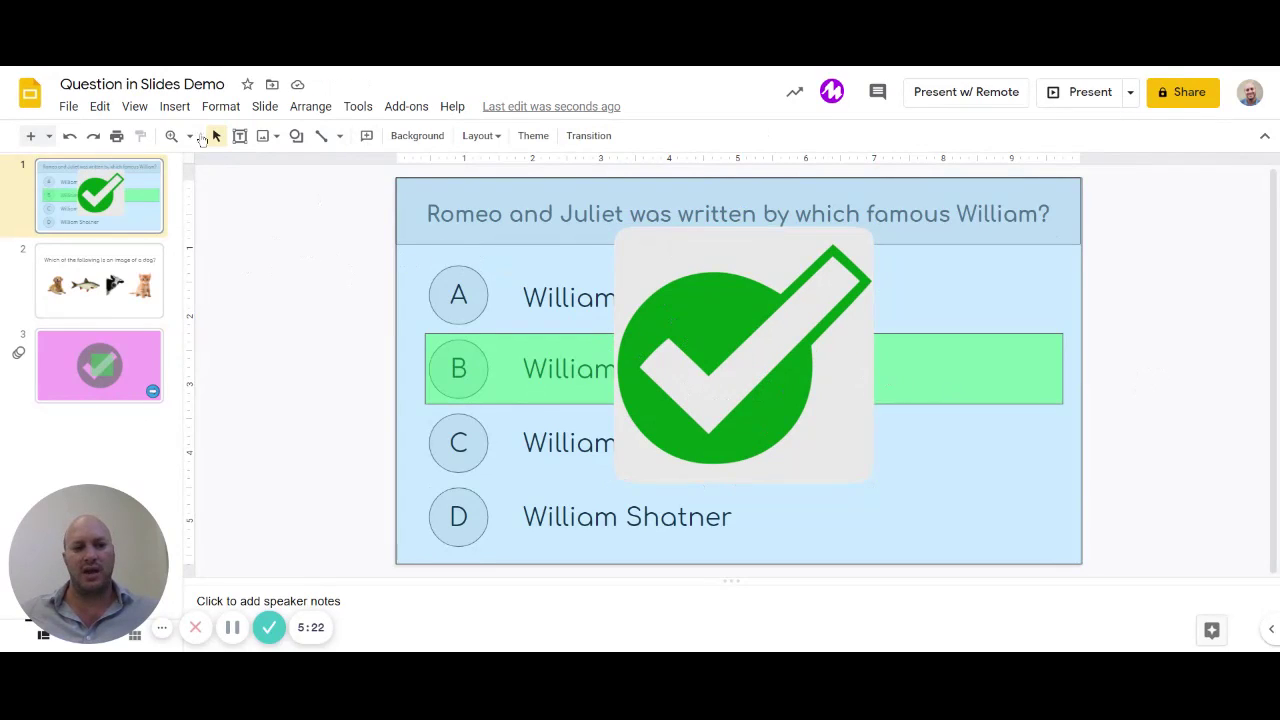
Step: Insert the green arrow image from a web image search for 'next'
{"action": "left_click", "coordinate": [220, 106]}
{"action": "mouse_move", "coordinate": [178, 110]}
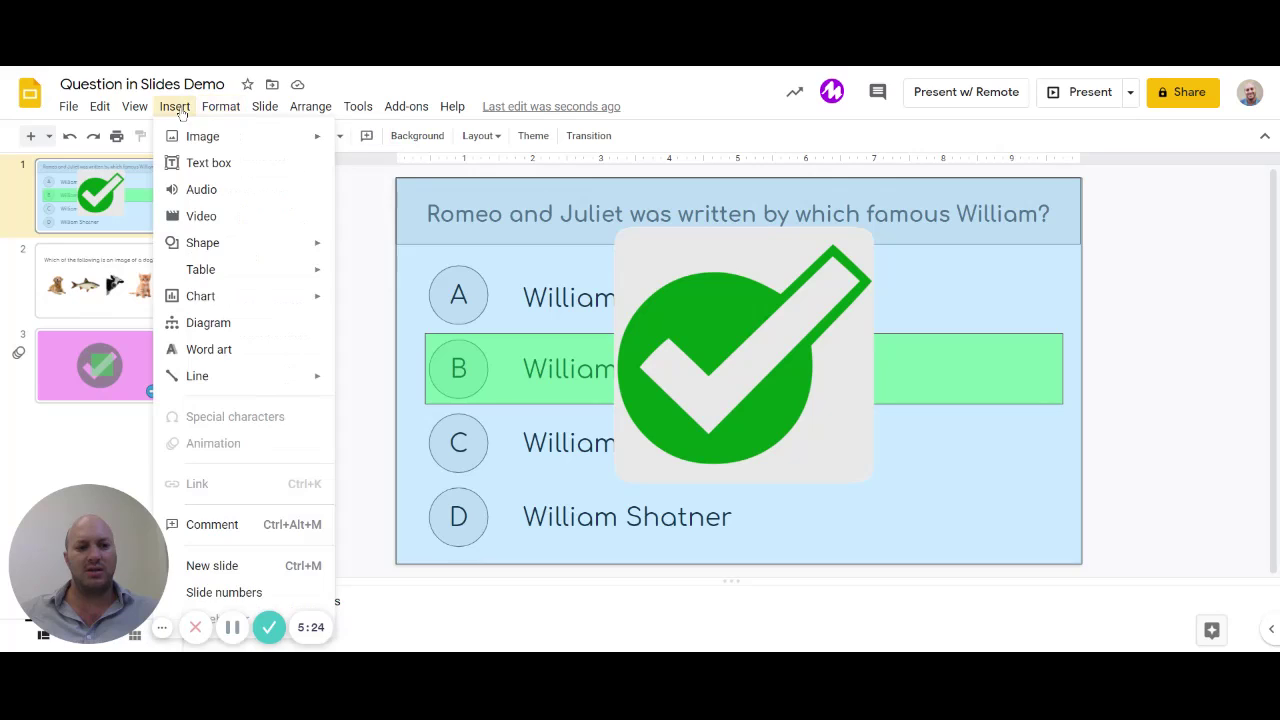
{"action": "mouse_move", "coordinate": [230, 147]}
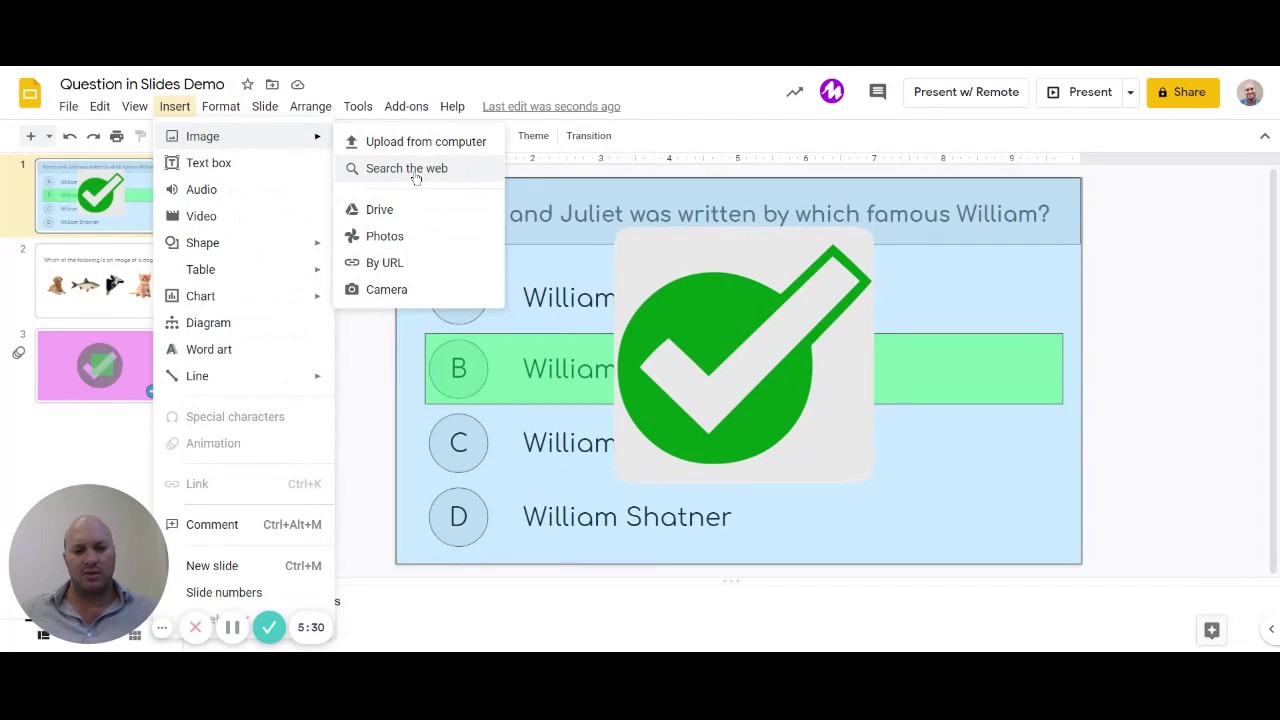
{"action": "left_click", "coordinate": [407, 168]}
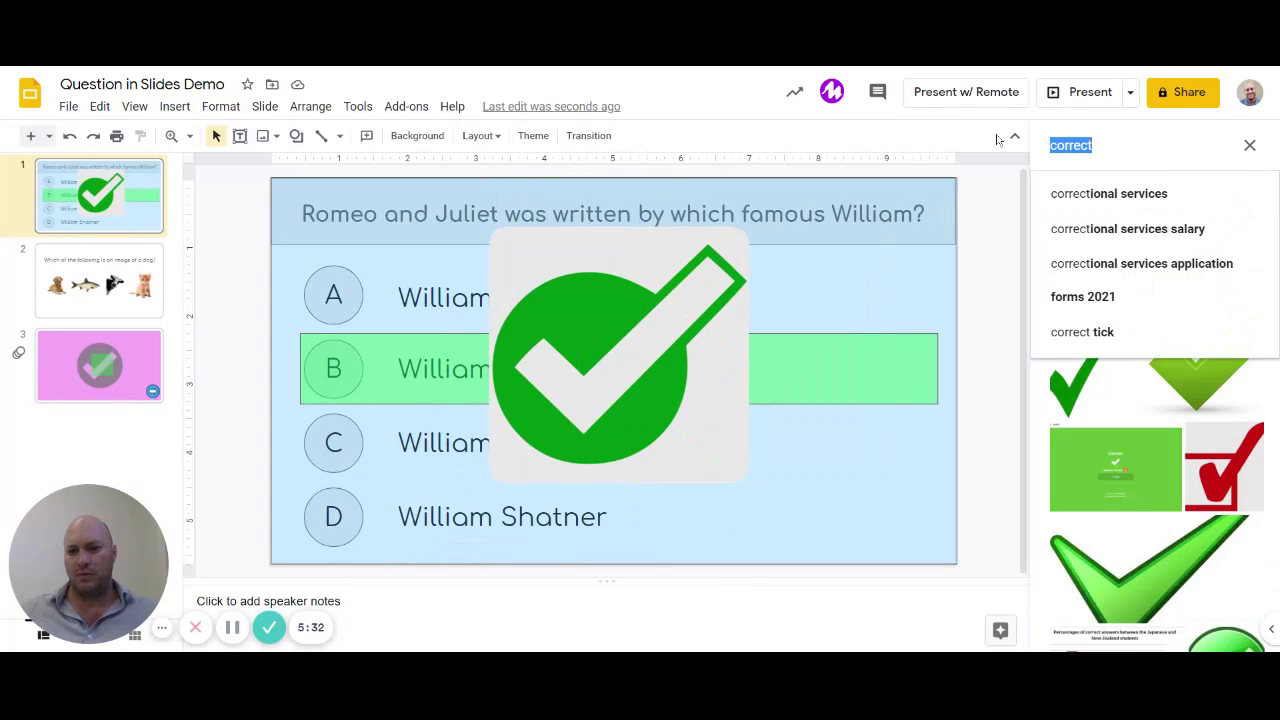
{"action": "type", "text": "next"}
{"action": "key", "text": "Return"}
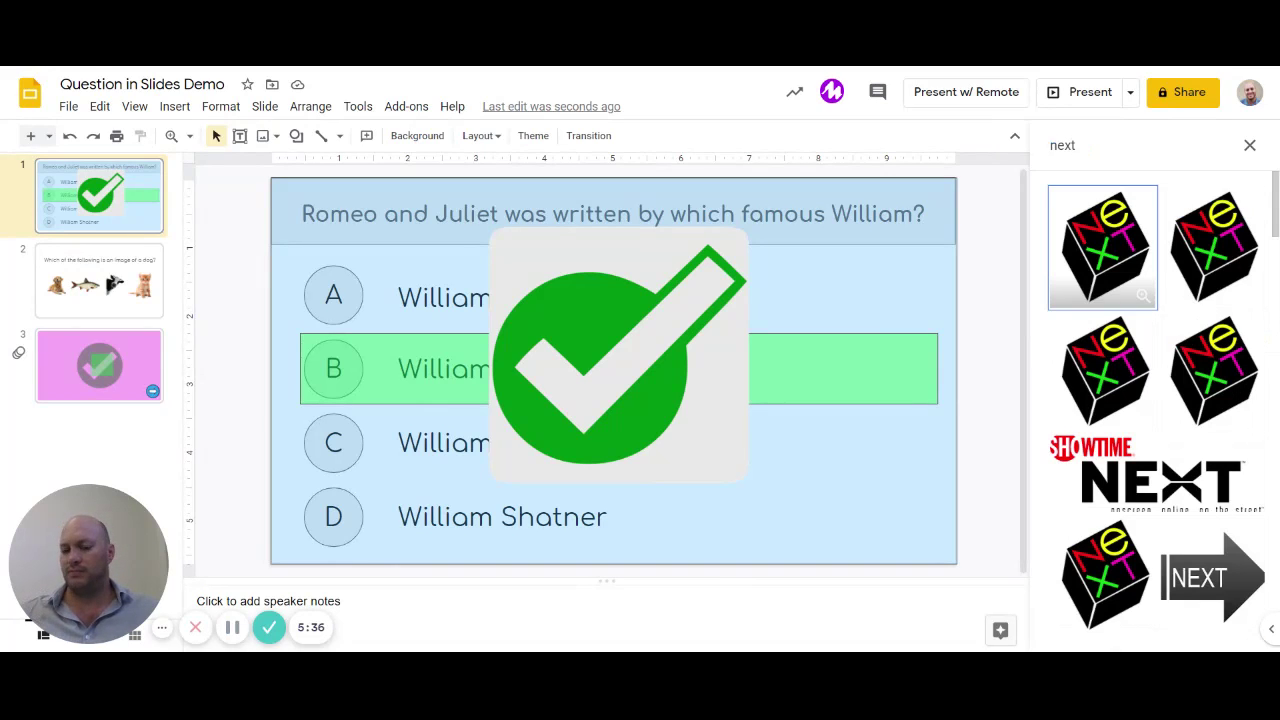
{"action": "scroll", "coordinate": [1220, 495], "scroll_direction": "down", "scroll_amount": 2}
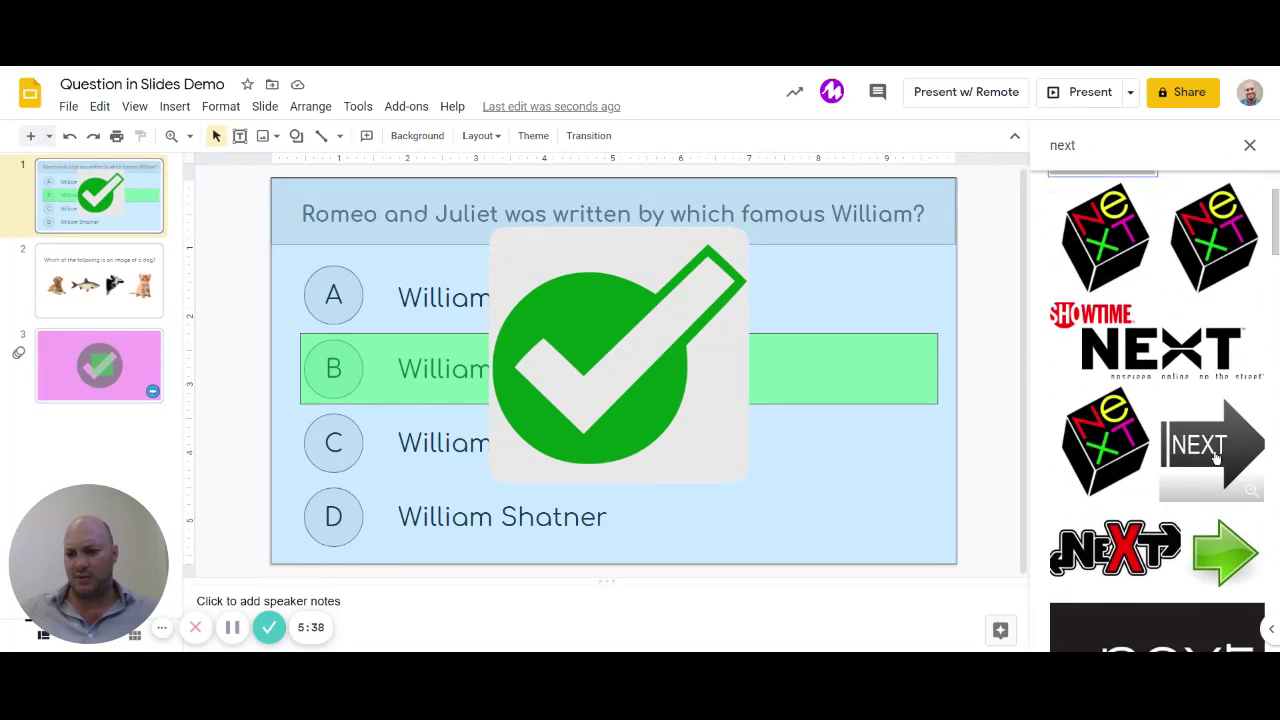
{"action": "left_click", "coordinate": [1218, 492]}
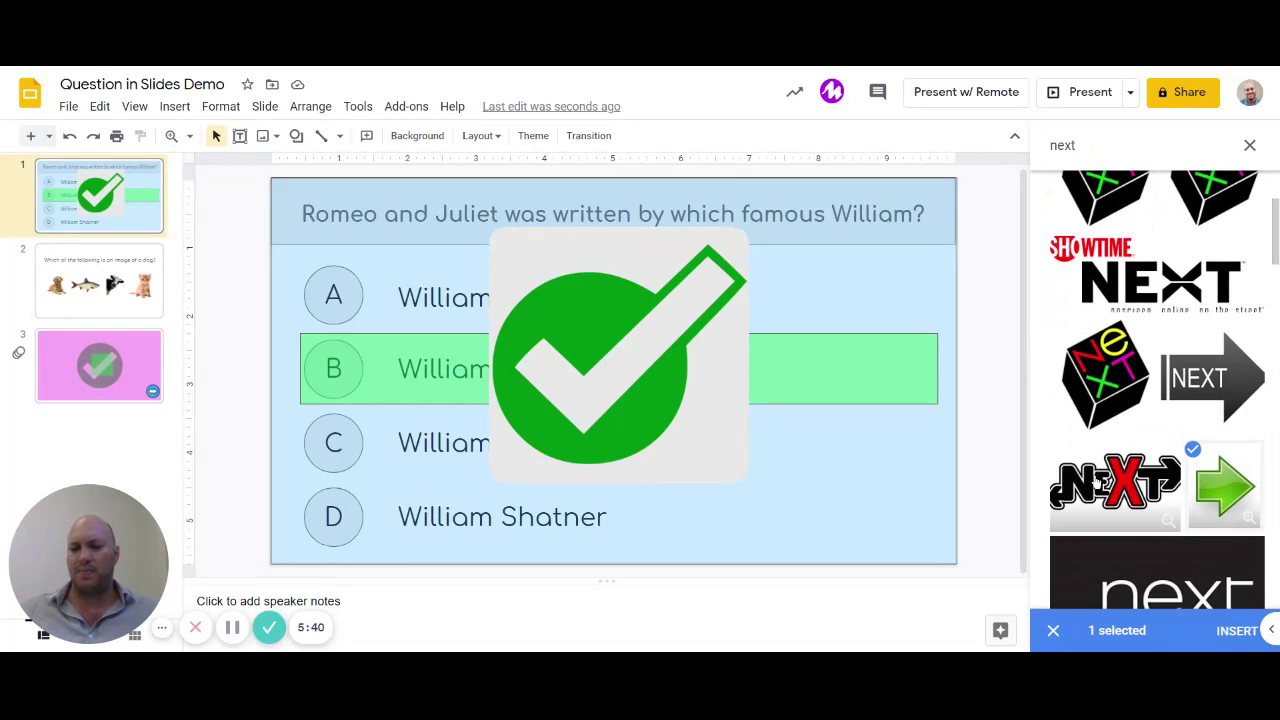
{"action": "left_click", "coordinate": [1233, 631]}
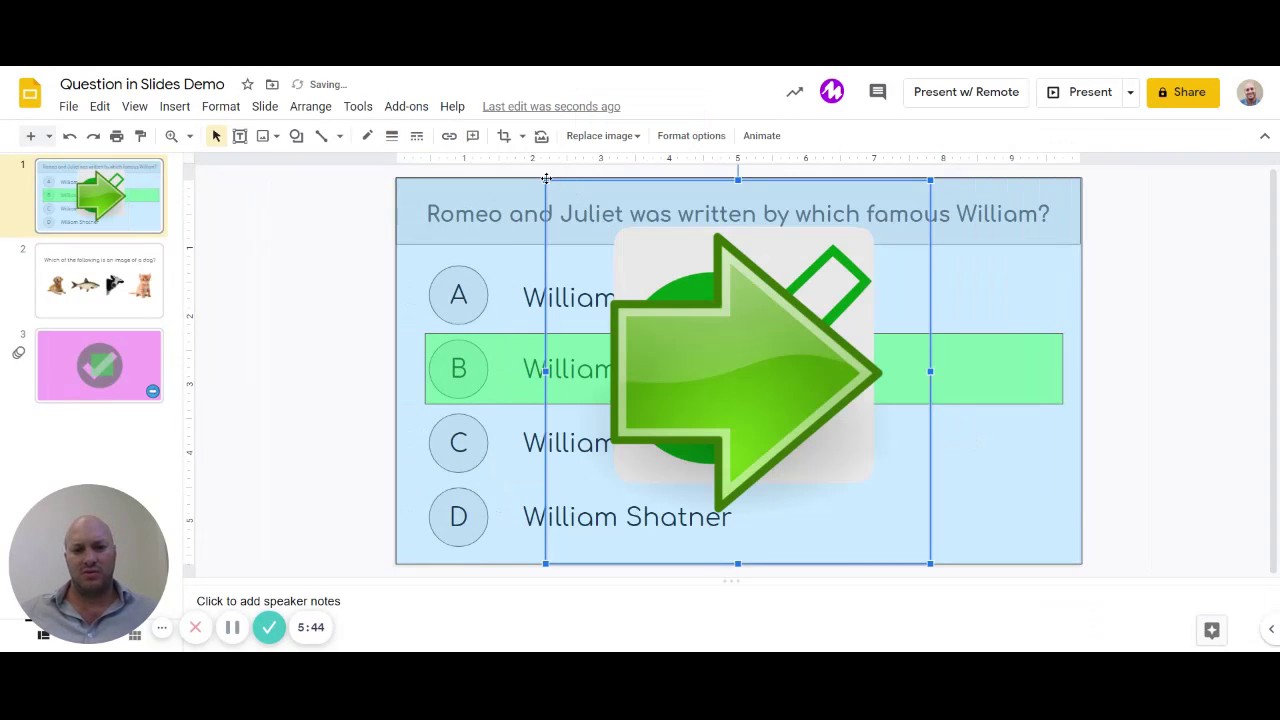
Step: Shrink the arrow into the bottom-right corner and give the check-mark a Fade in animation
{"action": "left_click_drag", "start_coordinate": [545, 180], "coordinate": [813, 448]}
{"action": "left_click_drag", "start_coordinate": [858, 508], "coordinate": [1004, 508]}
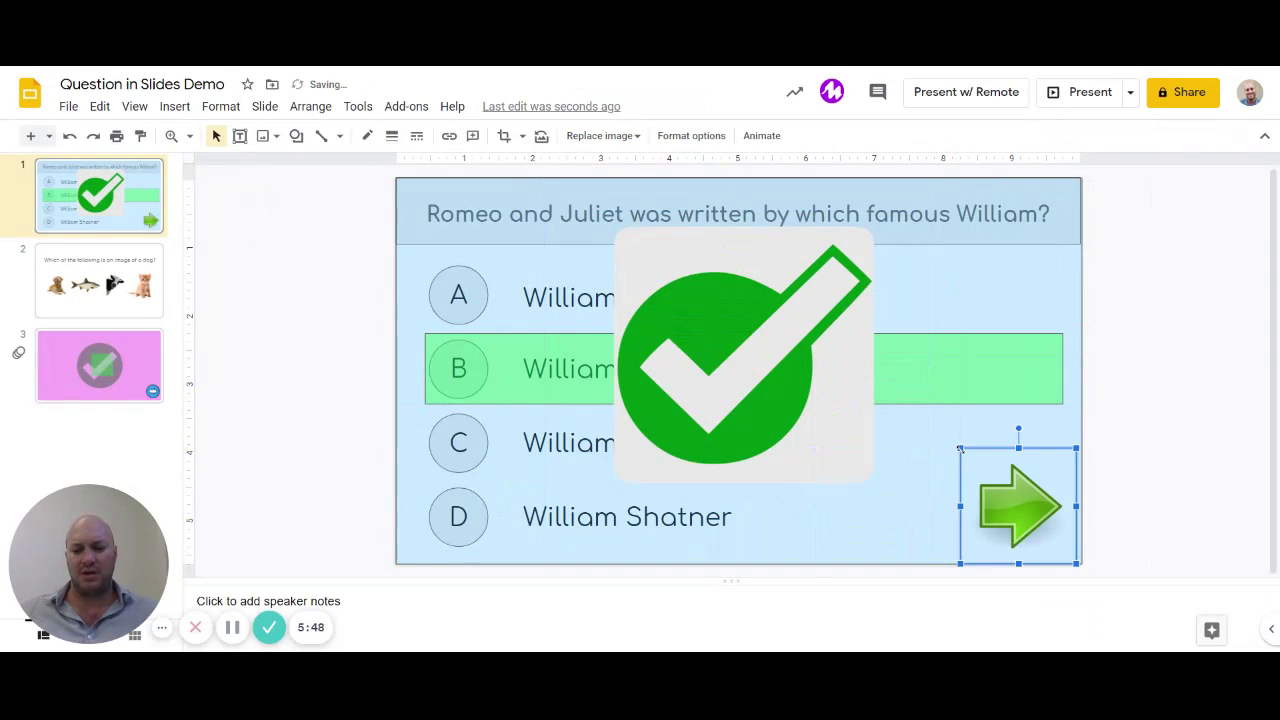
{"action": "left_click_drag", "start_coordinate": [960, 450], "coordinate": [994, 471]}
{"action": "left_click", "coordinate": [1165, 473]}
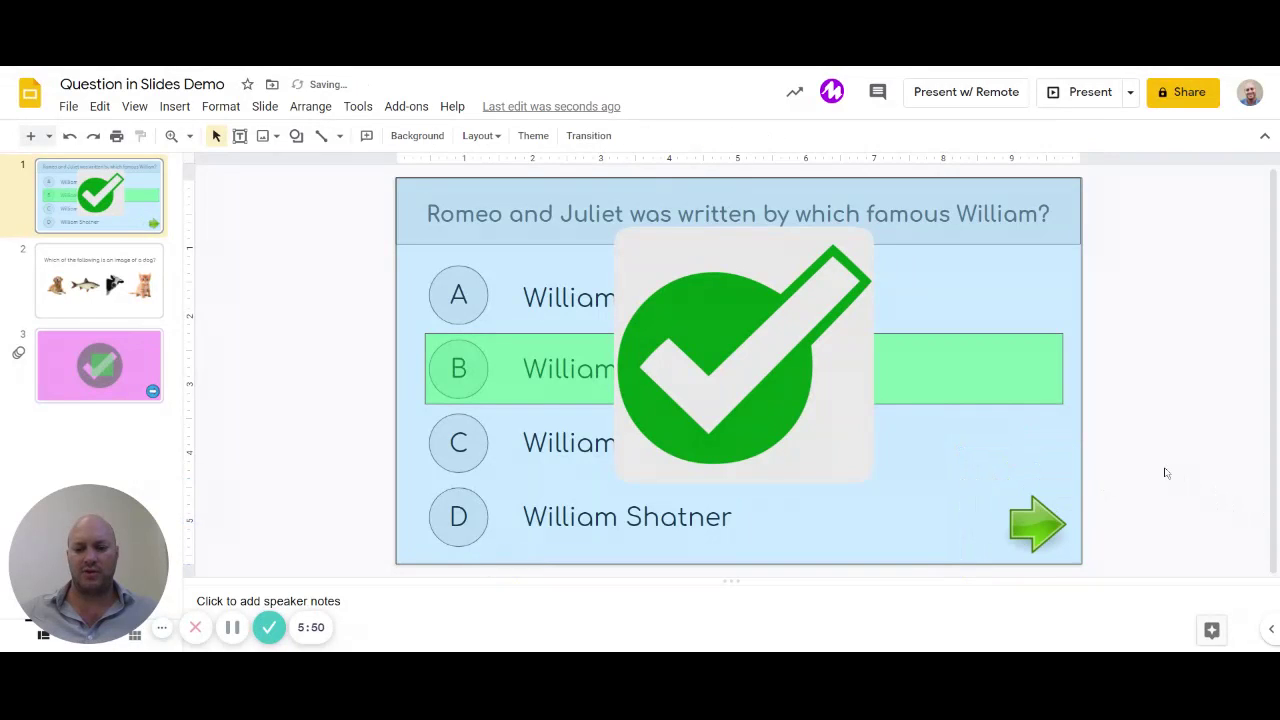
{"action": "left_click_drag", "start_coordinate": [1048, 510], "coordinate": [1054, 512]}
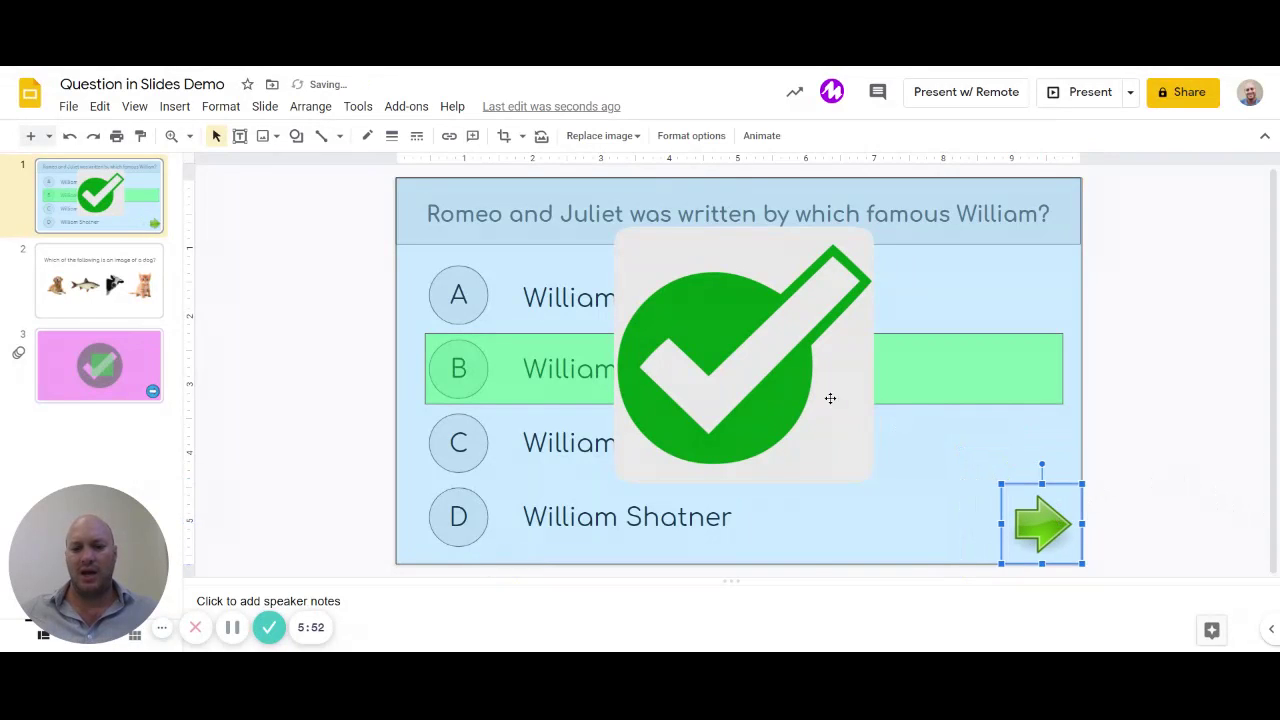
{"action": "left_click", "coordinate": [829, 397]}
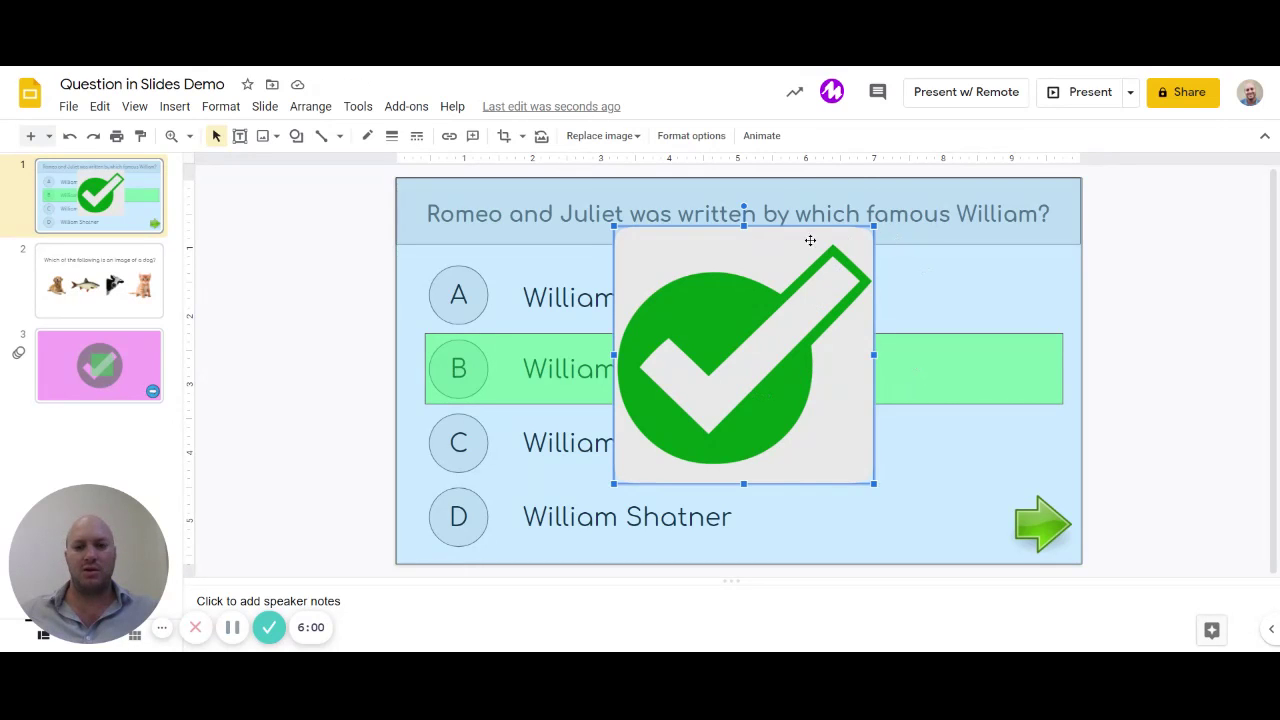
{"action": "left_click", "coordinate": [761, 136]}
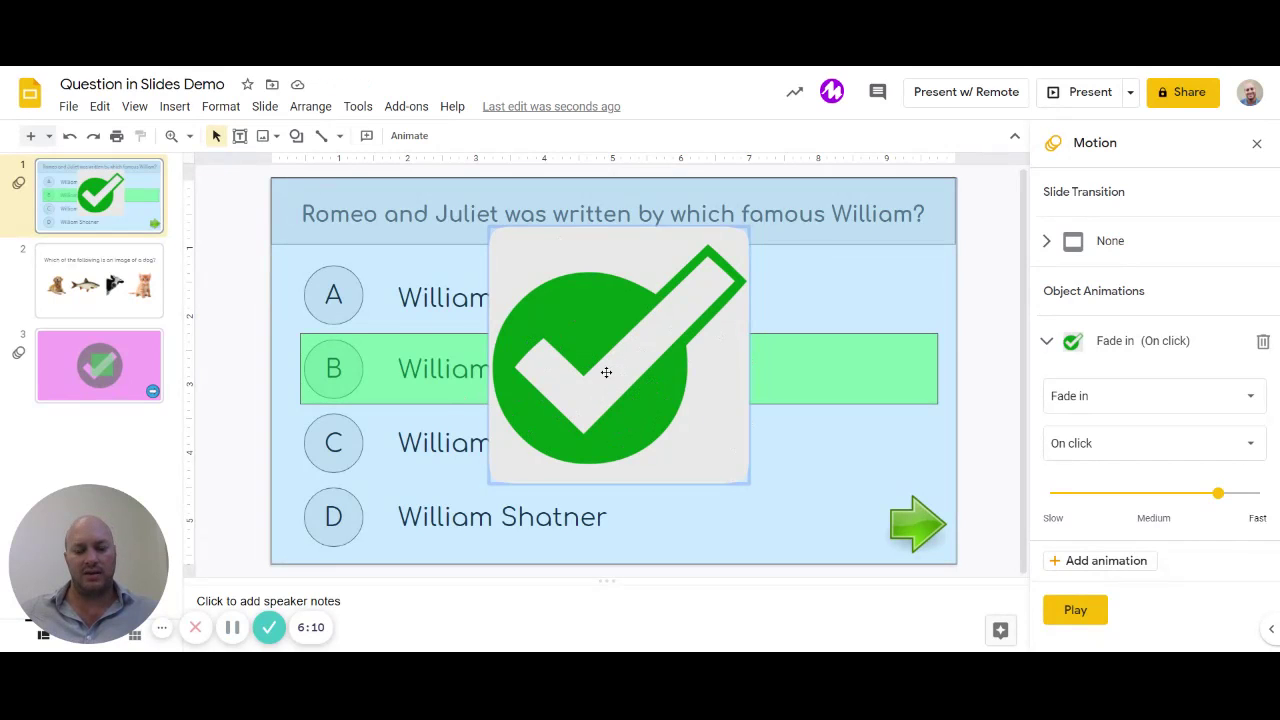
Step: Give the green arrow a Fade in animation timed After previous
{"action": "left_click", "coordinate": [937, 535]}
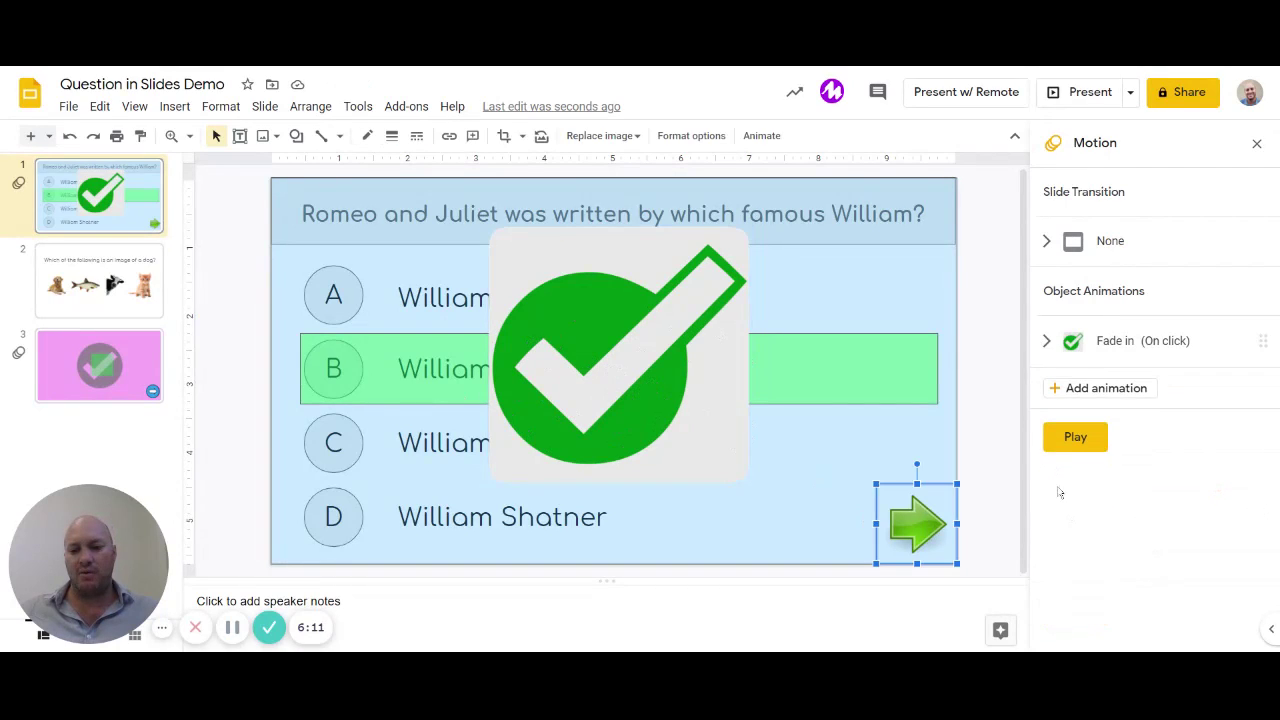
{"action": "left_click", "coordinate": [1086, 390]}
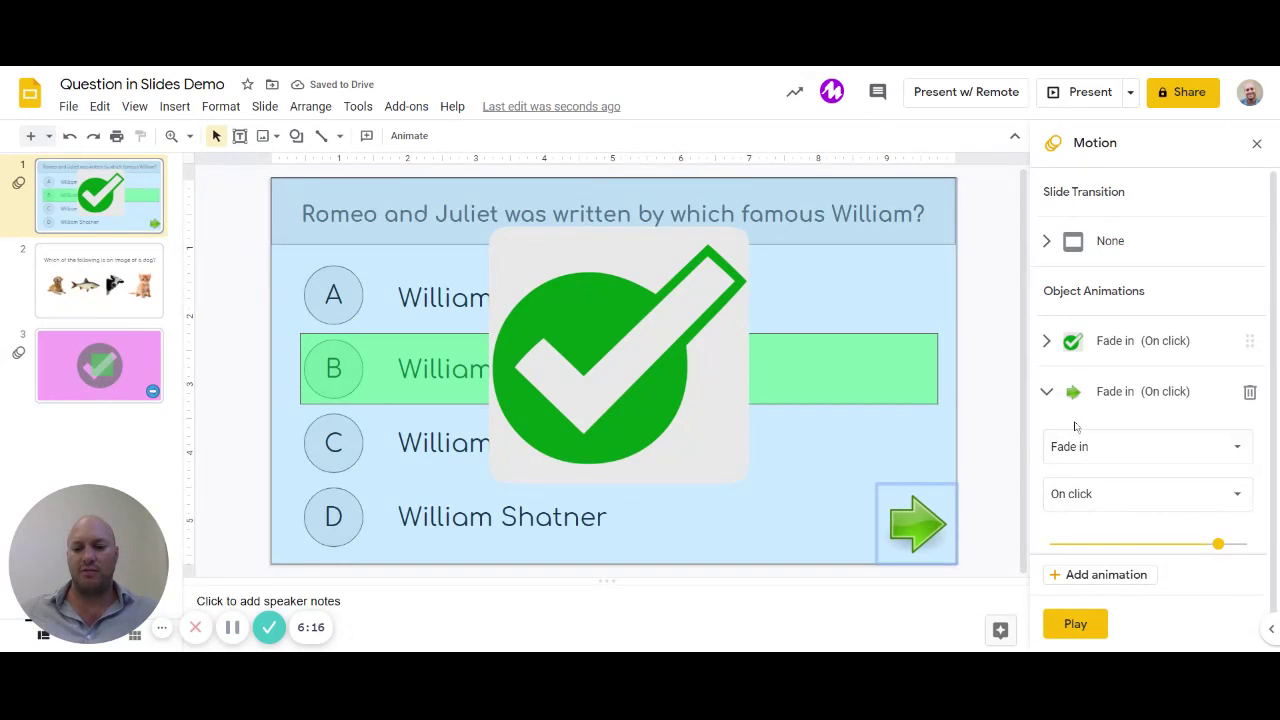
{"action": "left_click", "coordinate": [1172, 500]}
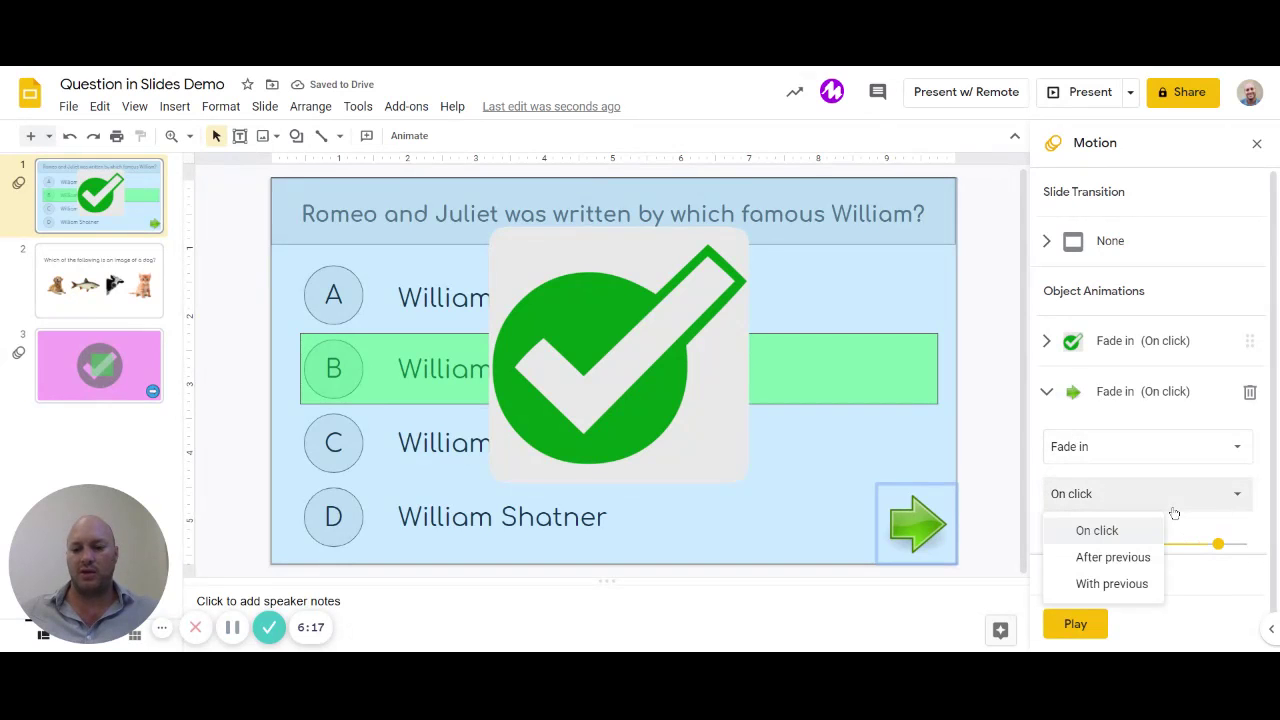
{"action": "left_click", "coordinate": [1124, 558]}
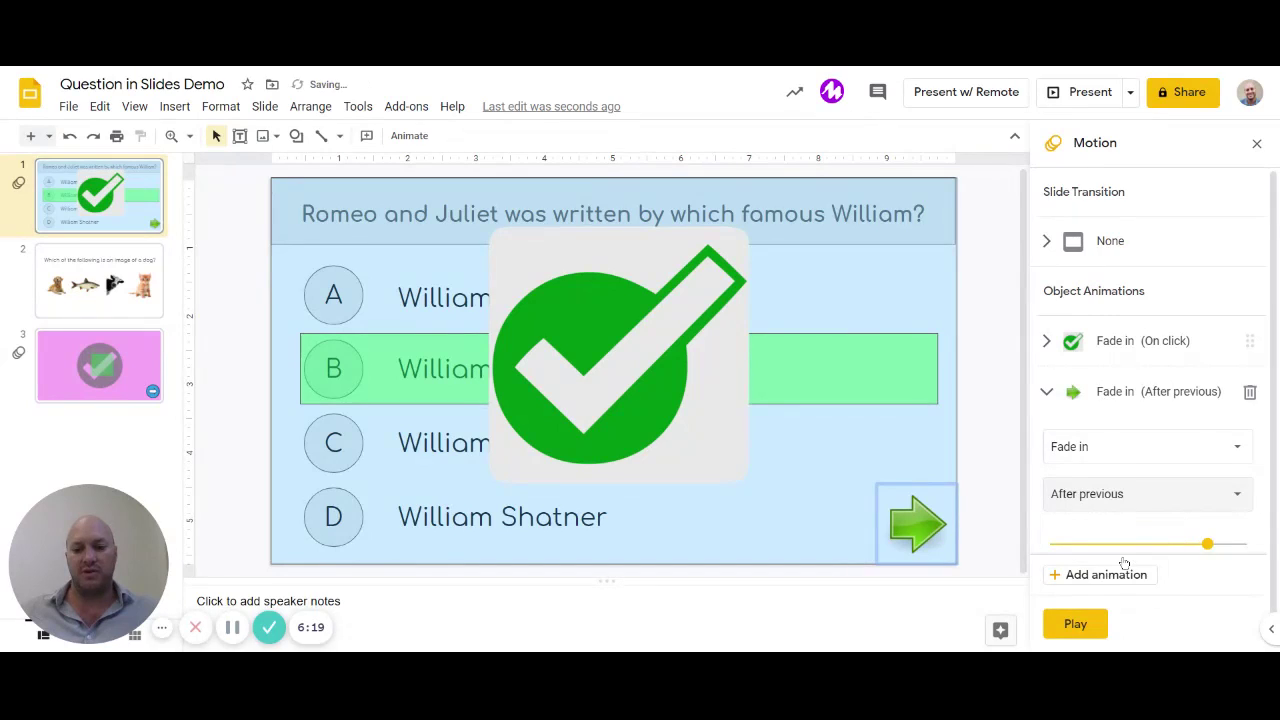
{"action": "left_click", "coordinate": [984, 400]}
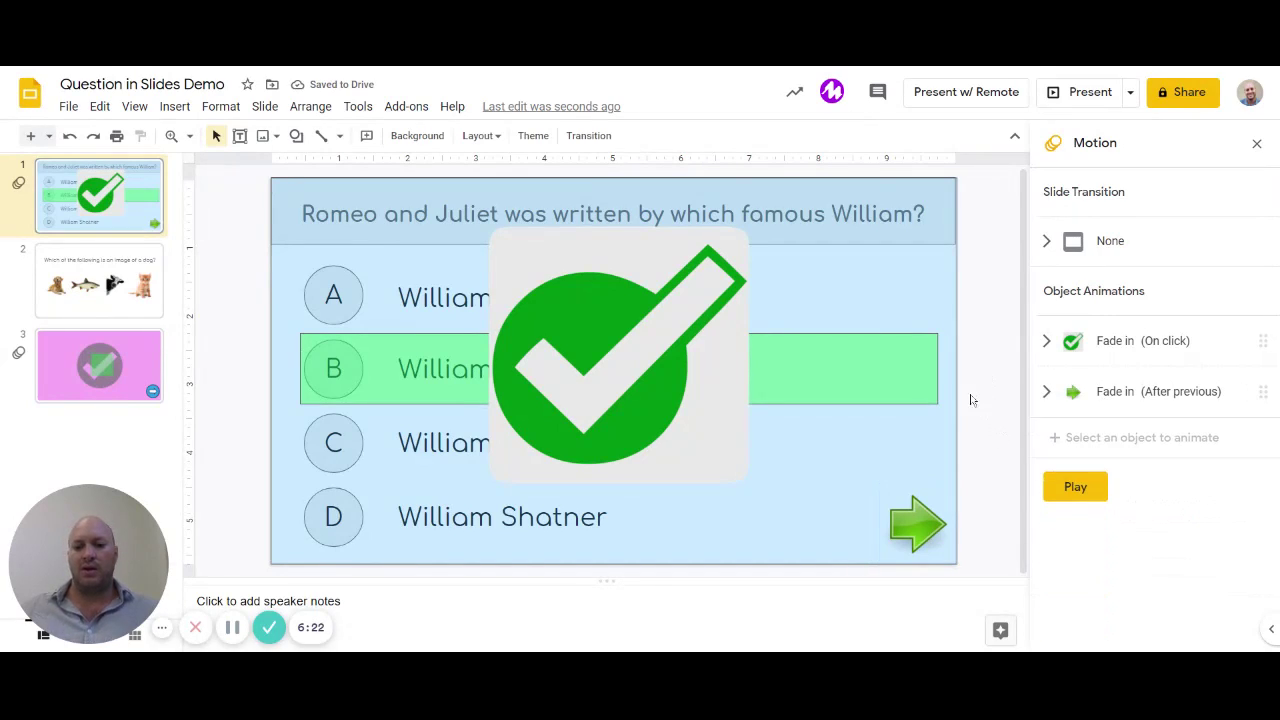
{"action": "left_click", "coordinate": [594, 392]}
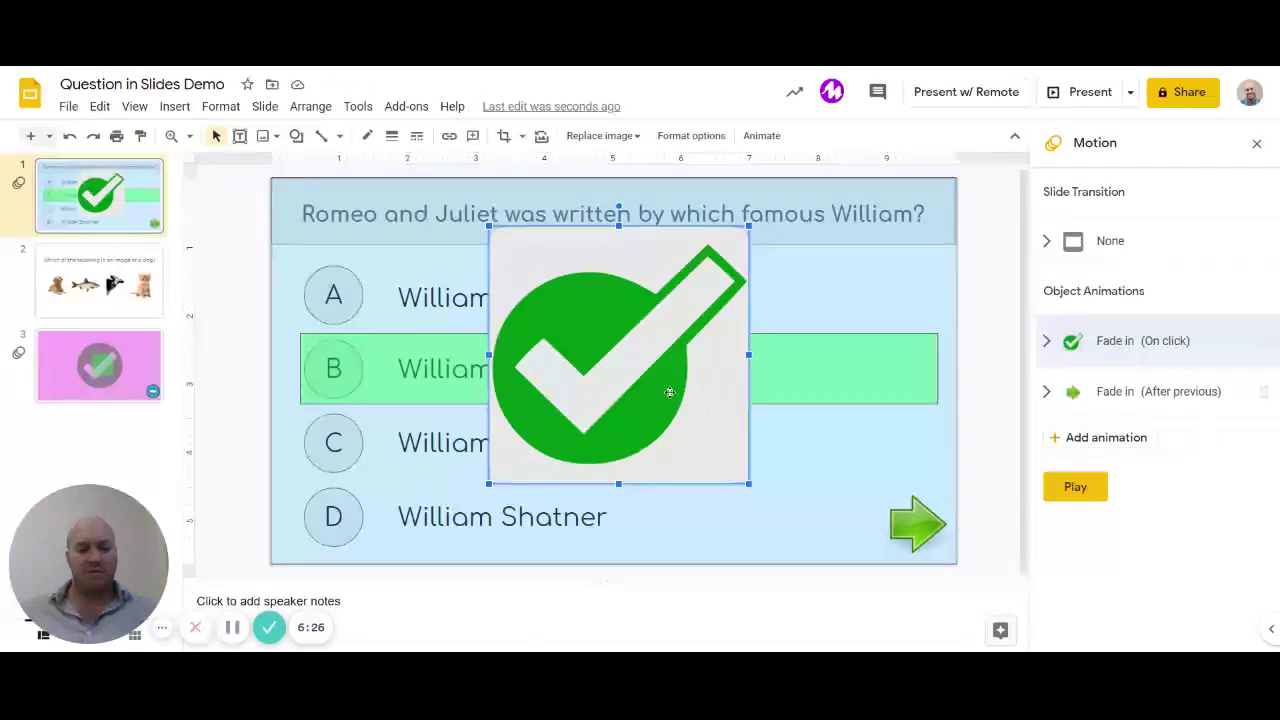
Step: Send the check-mark backward one layer at a time until it sits behind the green B bar
{"action": "right_click", "coordinate": [640, 350]}
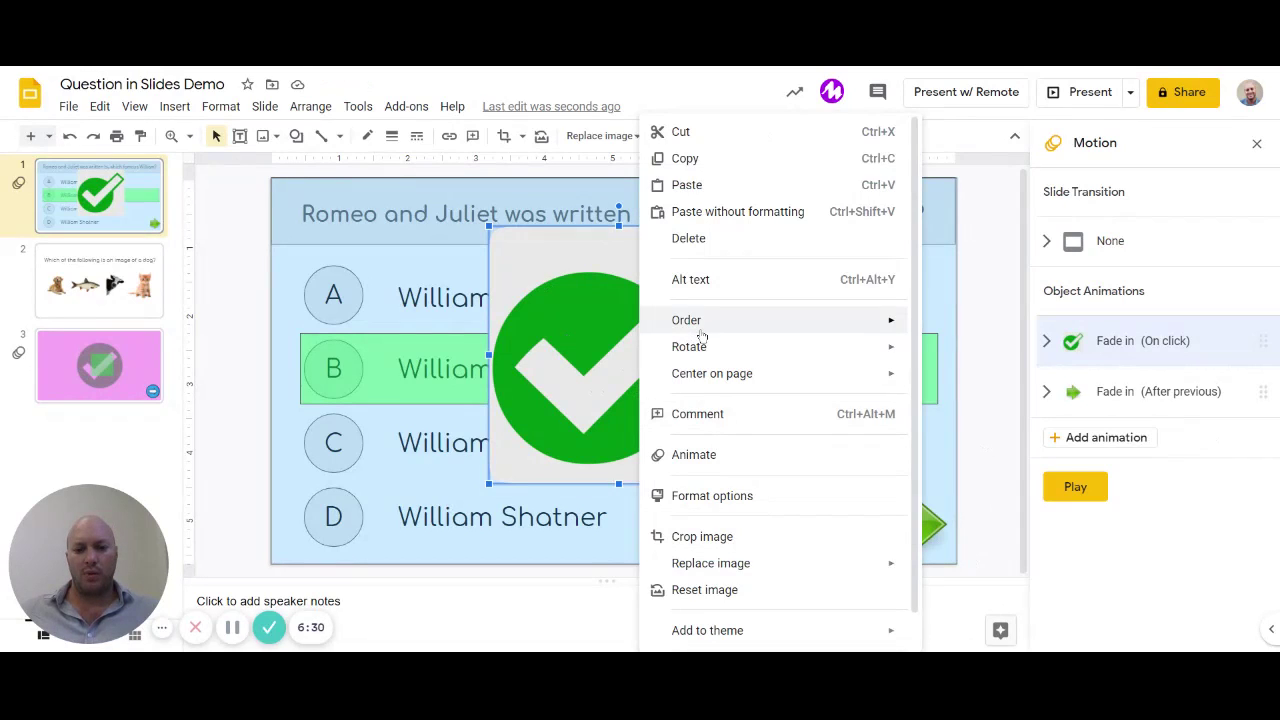
{"action": "mouse_move", "coordinate": [701, 333]}
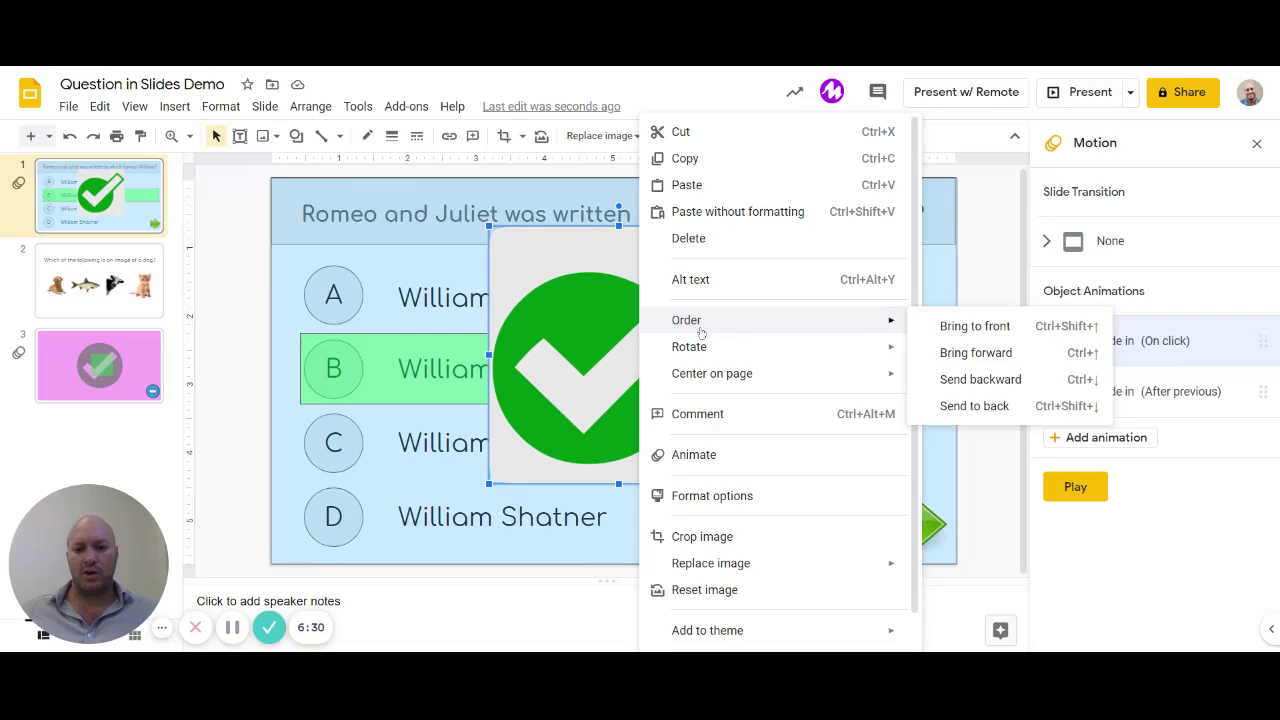
{"action": "left_click", "coordinate": [1007, 412]}
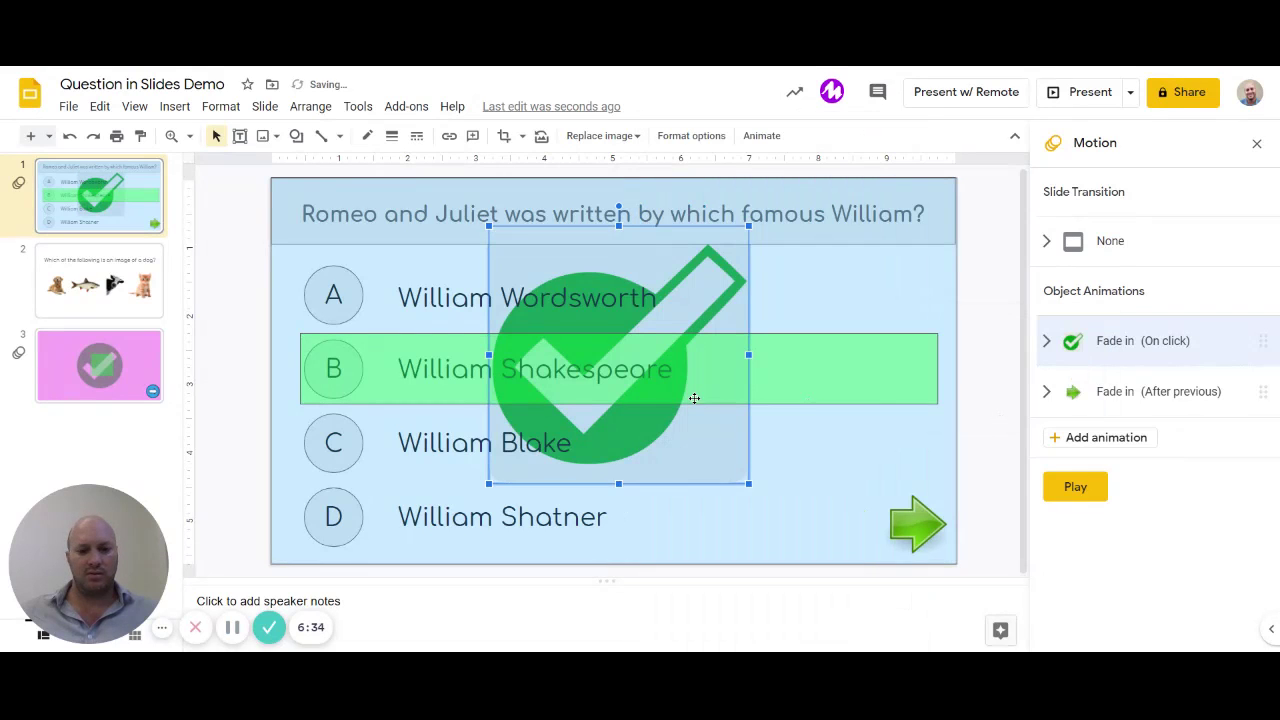
{"action": "key", "text": "ctrl+z"}
{"action": "right_click", "coordinate": [664, 352]}
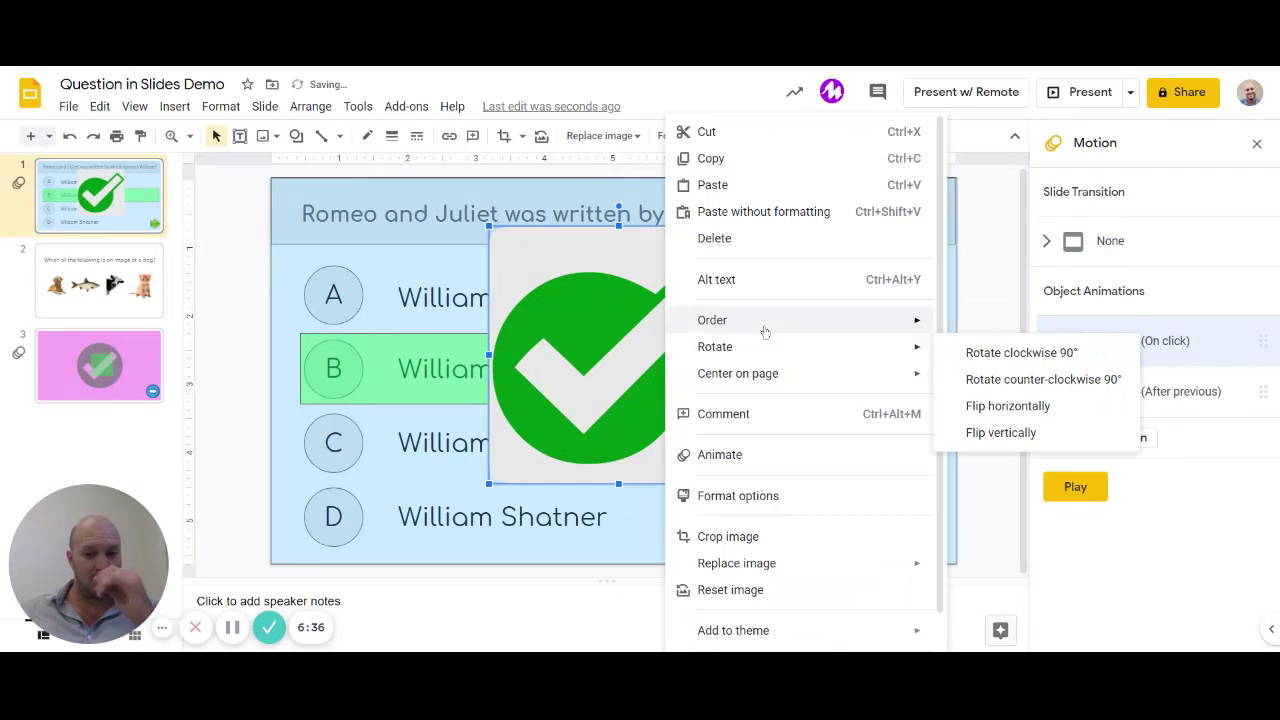
{"action": "mouse_move", "coordinate": [765, 325]}
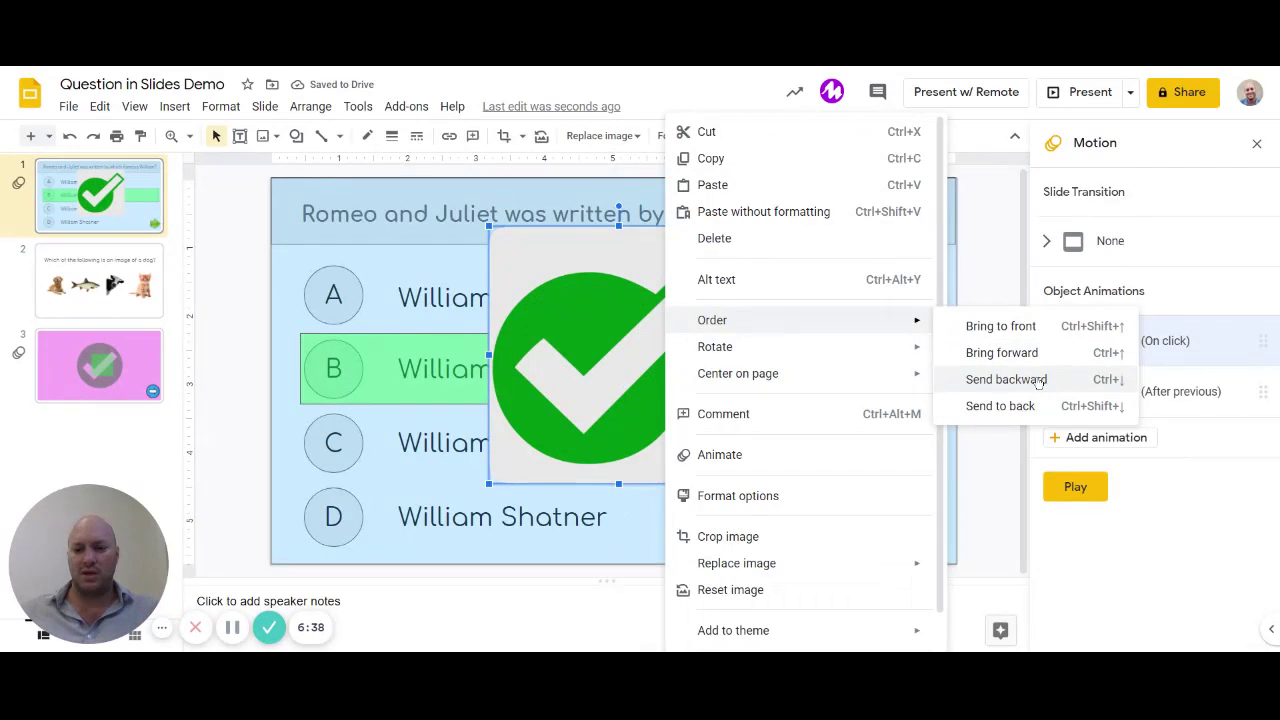
{"action": "left_click", "coordinate": [1006, 379]}
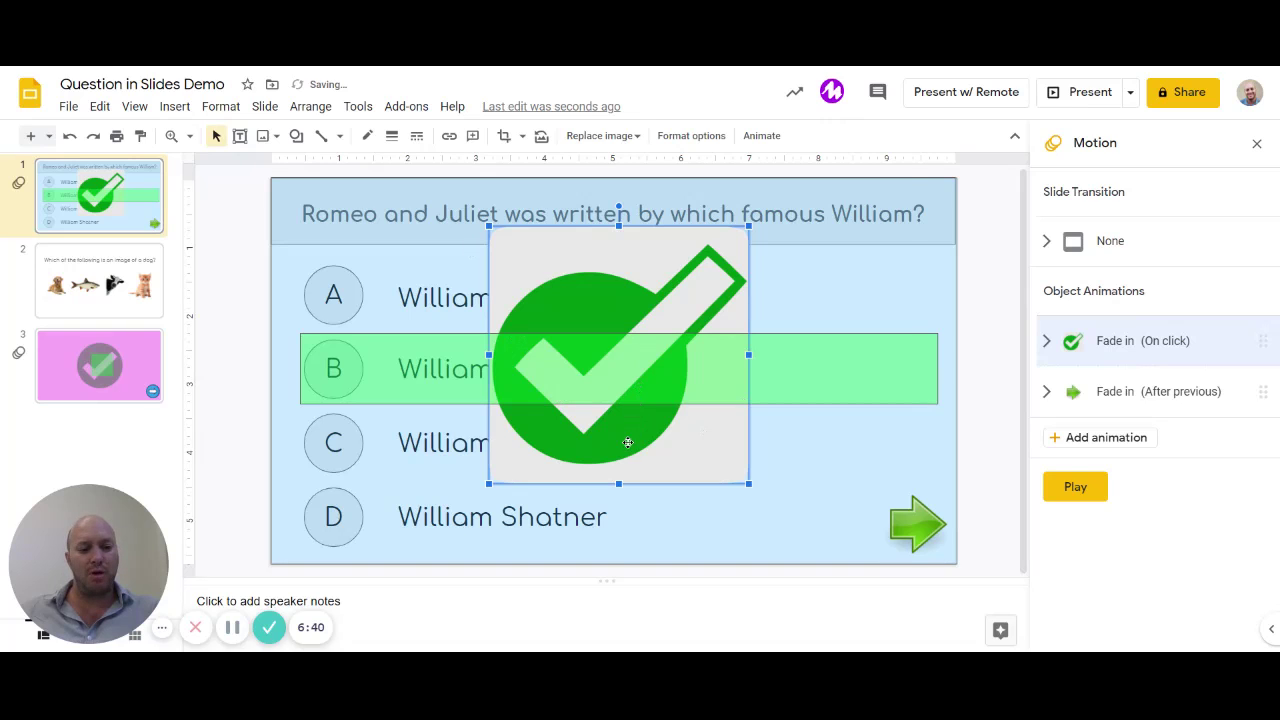
{"action": "right_click", "coordinate": [629, 443]}
{"action": "mouse_move", "coordinate": [752, 325]}
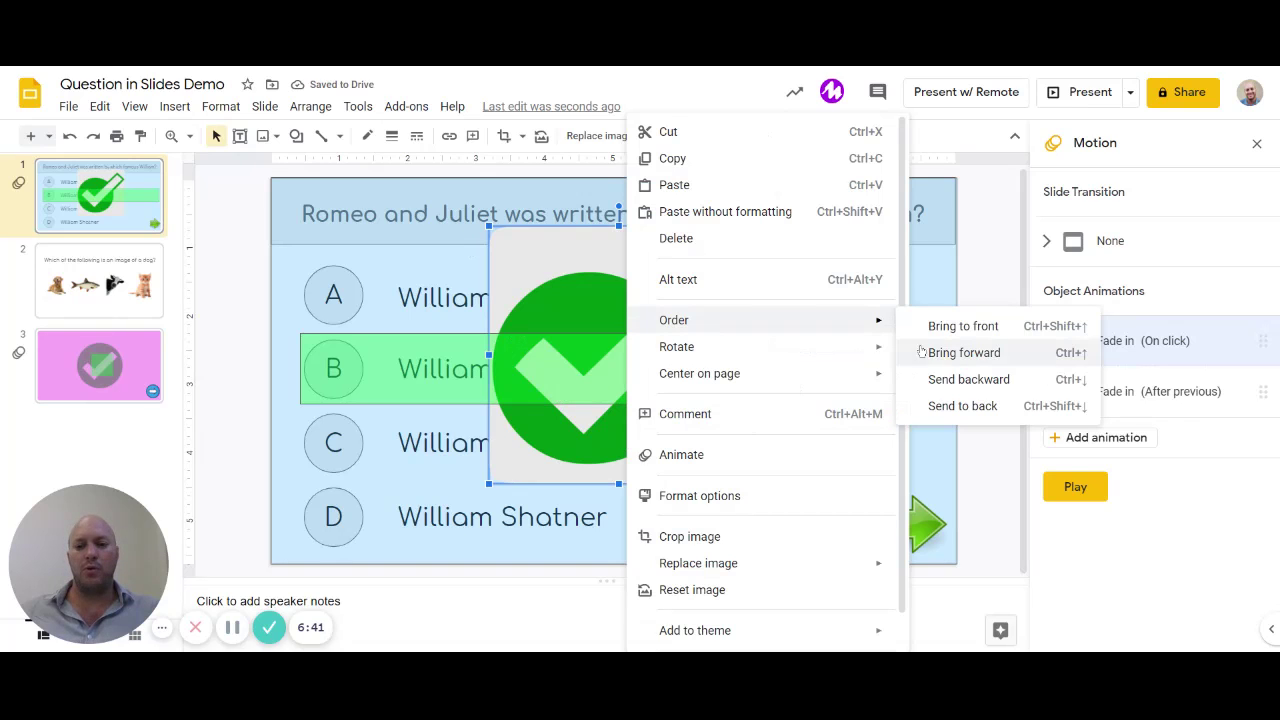
{"action": "left_click", "coordinate": [966, 379]}
{"action": "left_click", "coordinate": [979, 329]}
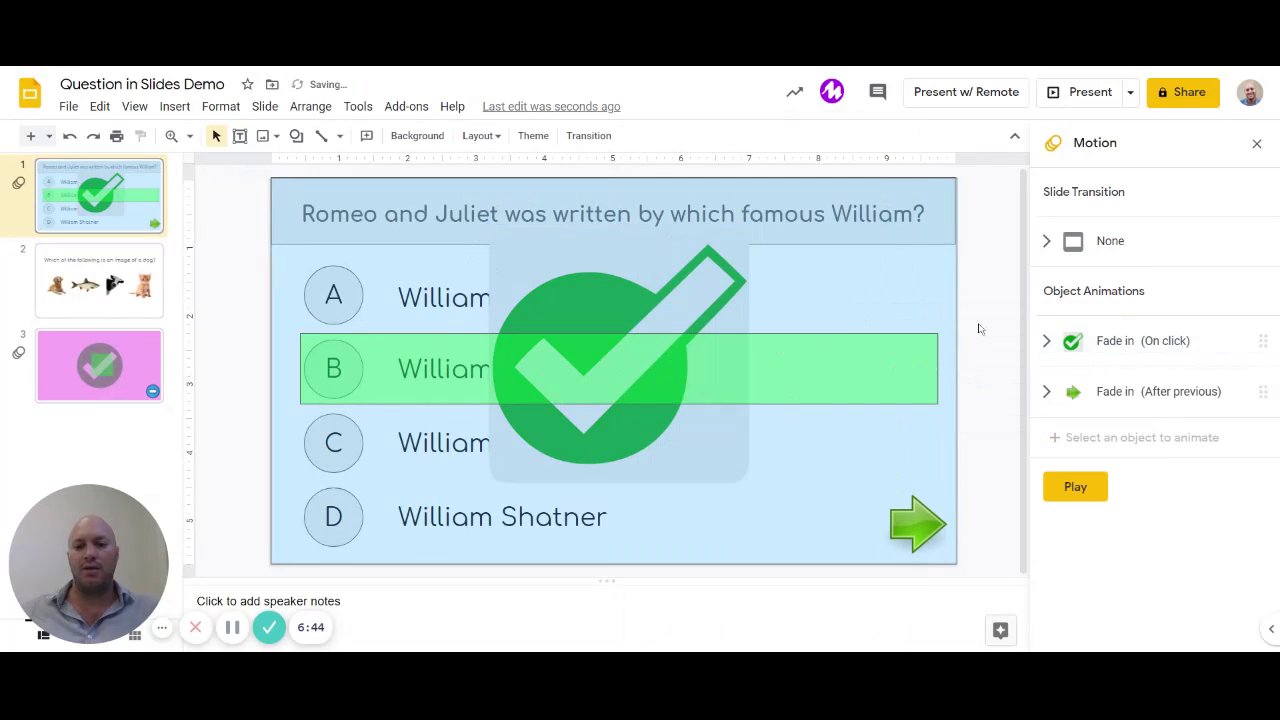
{"action": "left_click", "coordinate": [686, 471]}
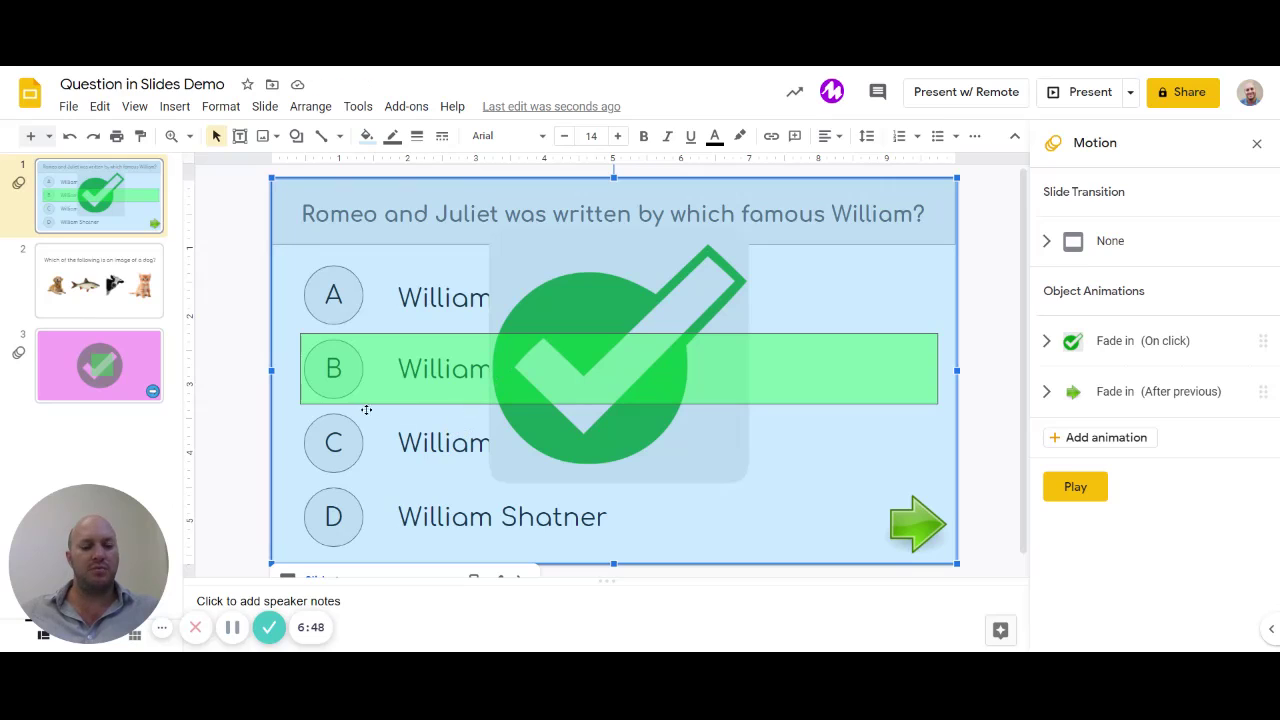
{"action": "left_click", "coordinate": [237, 389]}
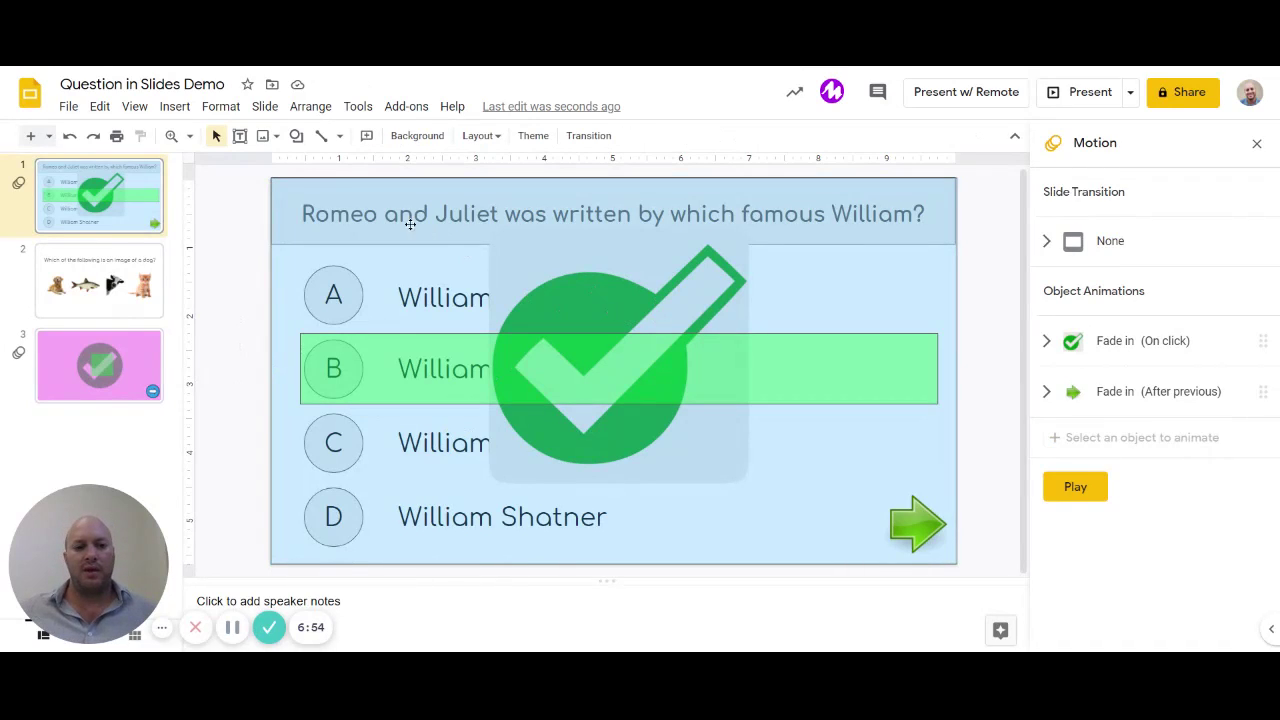
{"action": "left_click", "coordinate": [286, 194]}
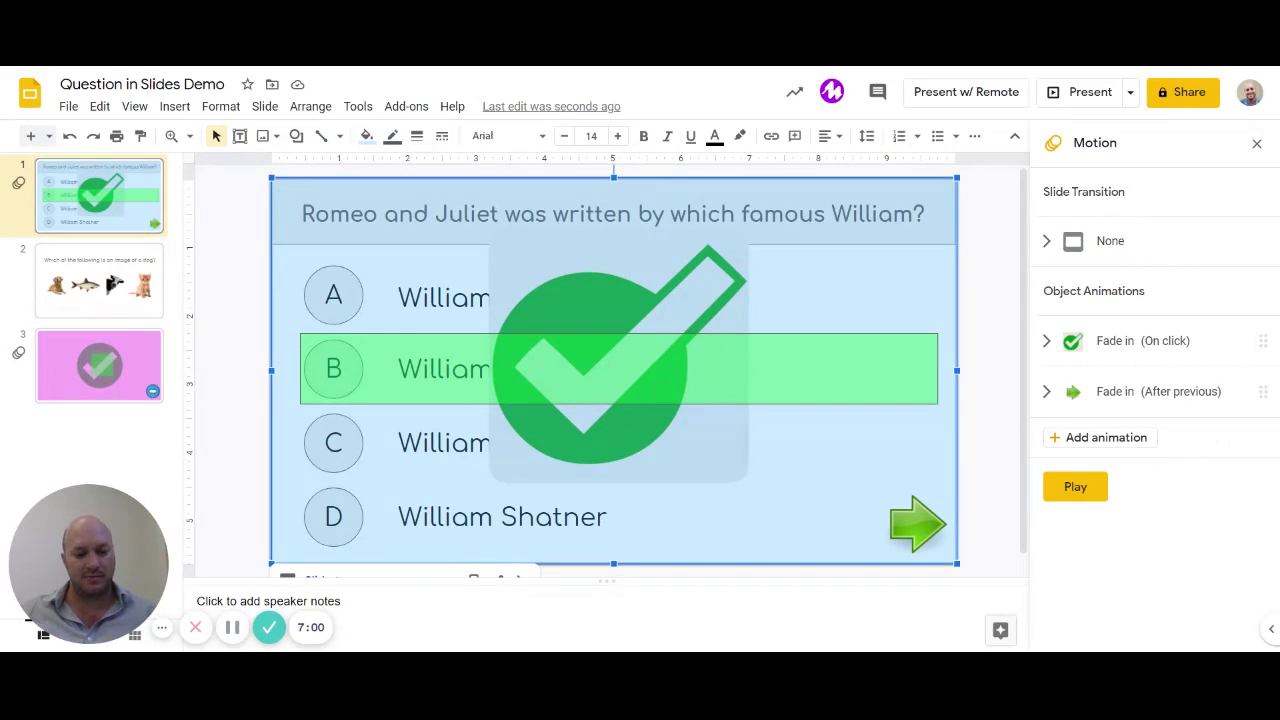
{"action": "left_click", "coordinate": [382, 346]}
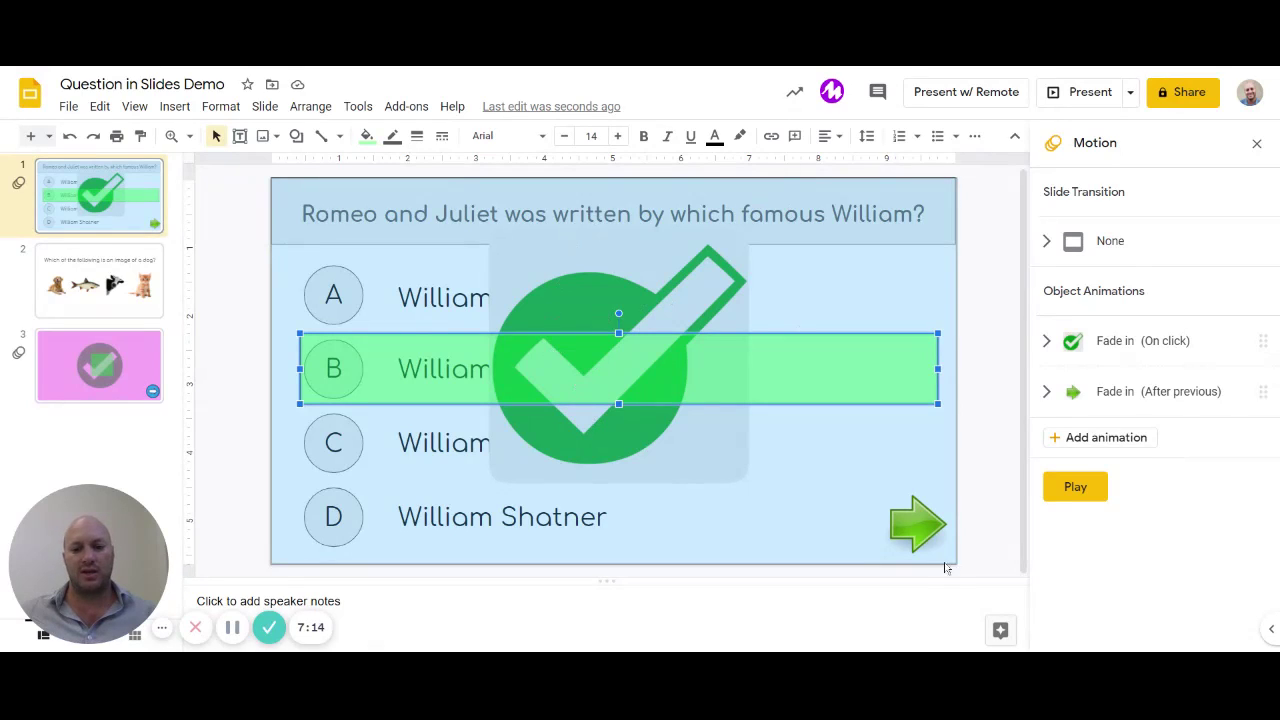
{"action": "left_click", "coordinate": [928, 537]}
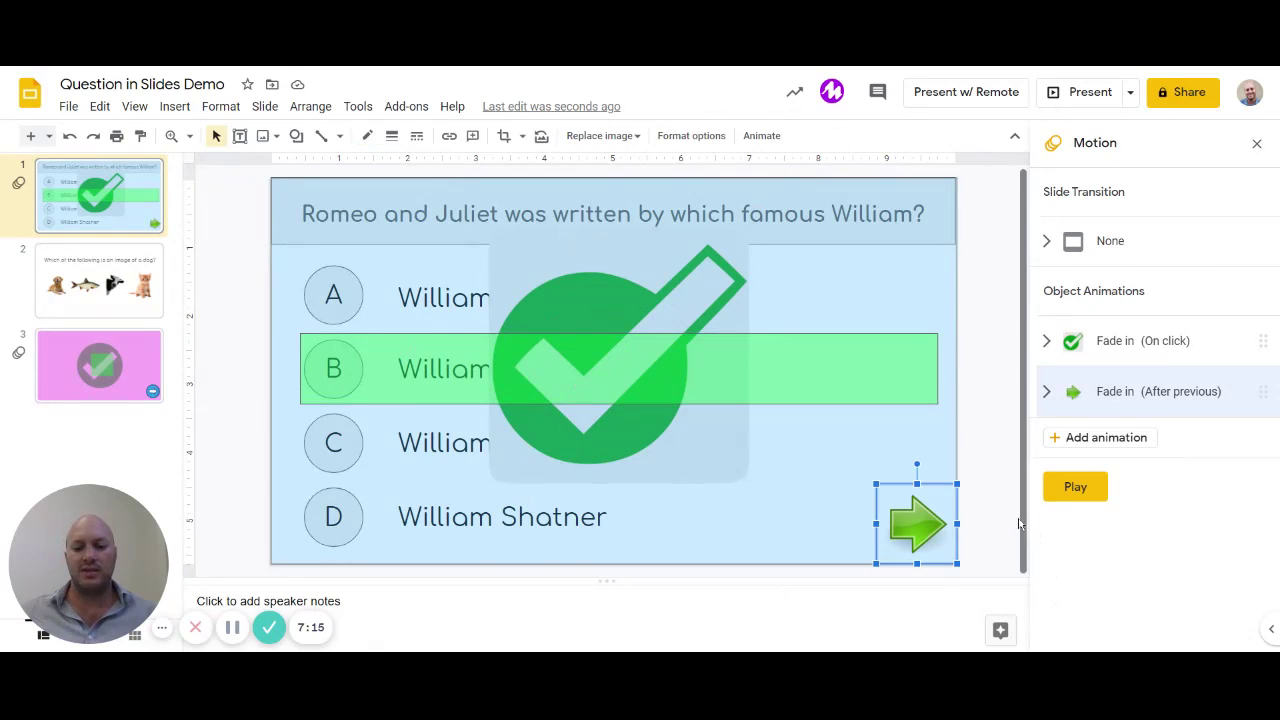
Step: Link the bottom-right green arrow to Next Slide in this presentation
{"action": "right_click", "coordinate": [905, 522]}
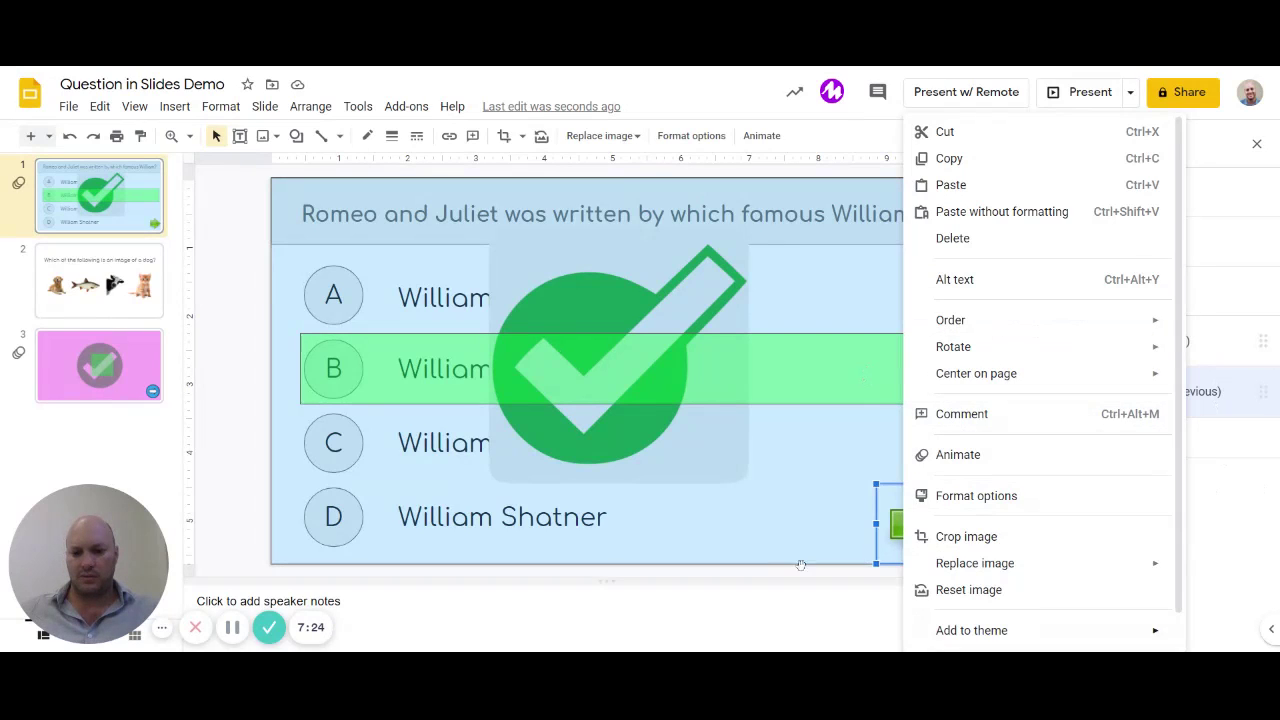
{"action": "left_click", "coordinate": [743, 558]}
{"action": "left_click", "coordinate": [910, 522]}
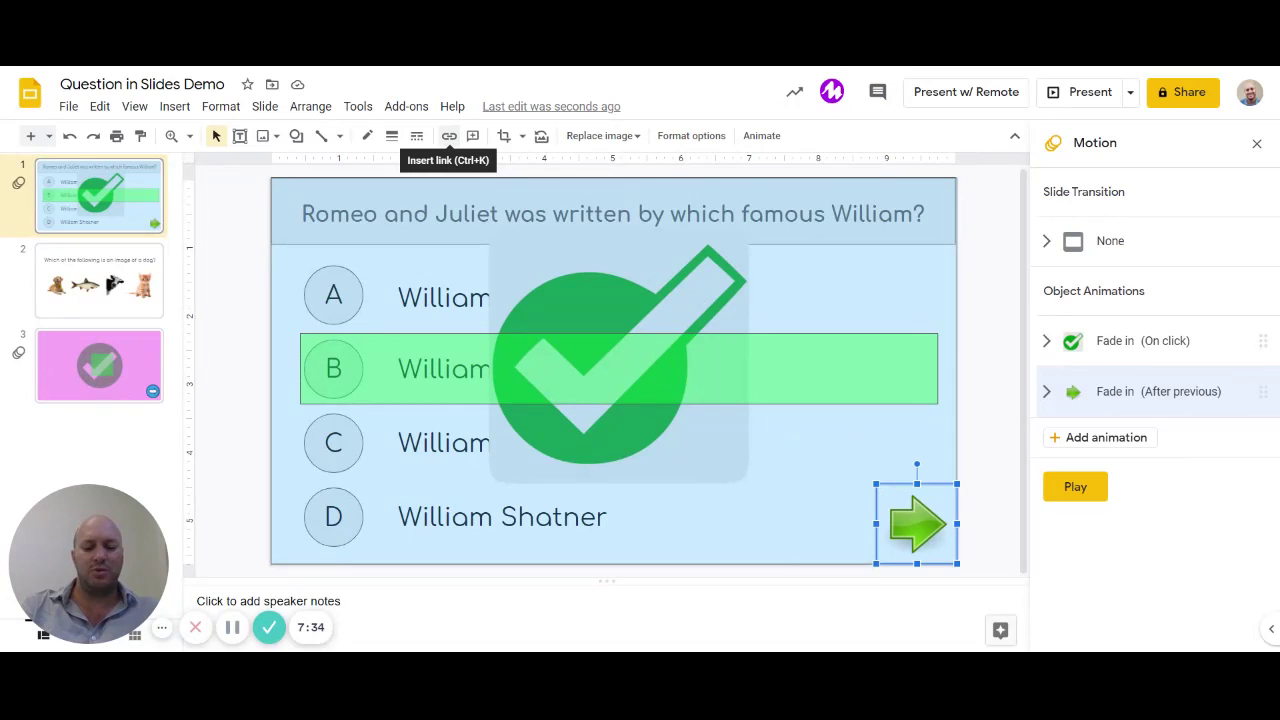
{"action": "left_click", "coordinate": [449, 136]}
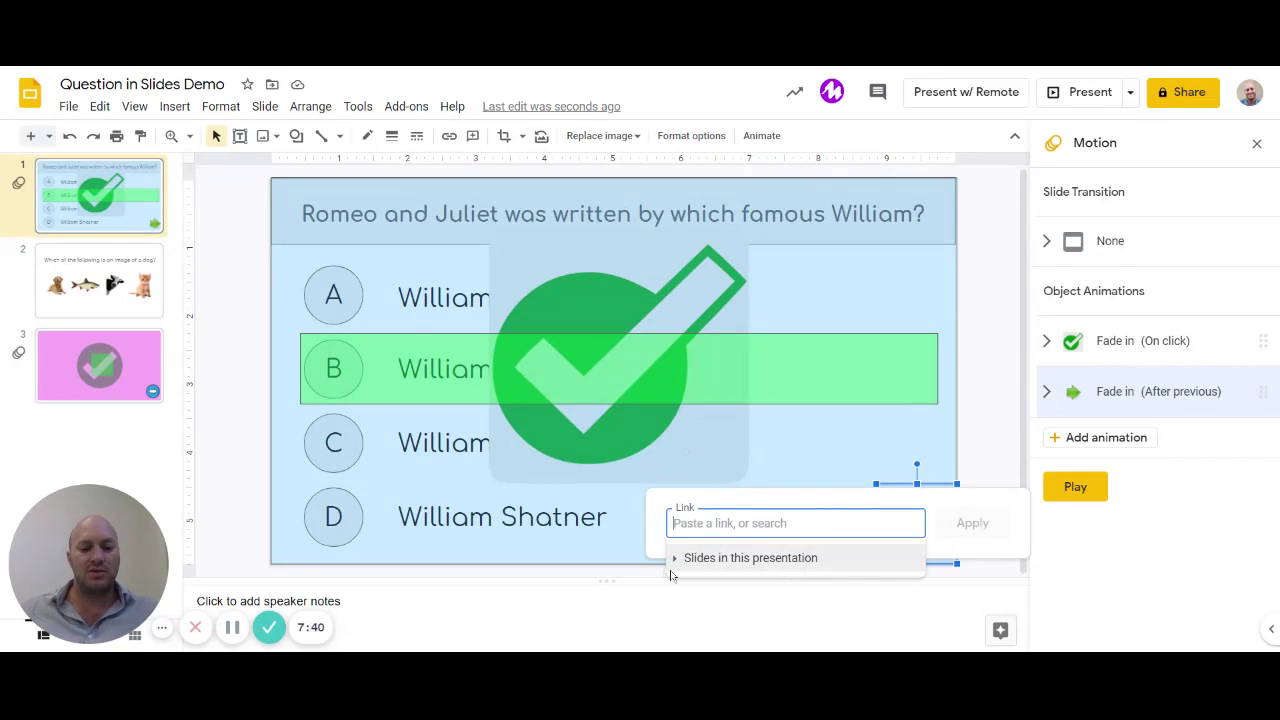
{"action": "left_click", "coordinate": [745, 558]}
{"action": "left_click", "coordinate": [745, 592]}
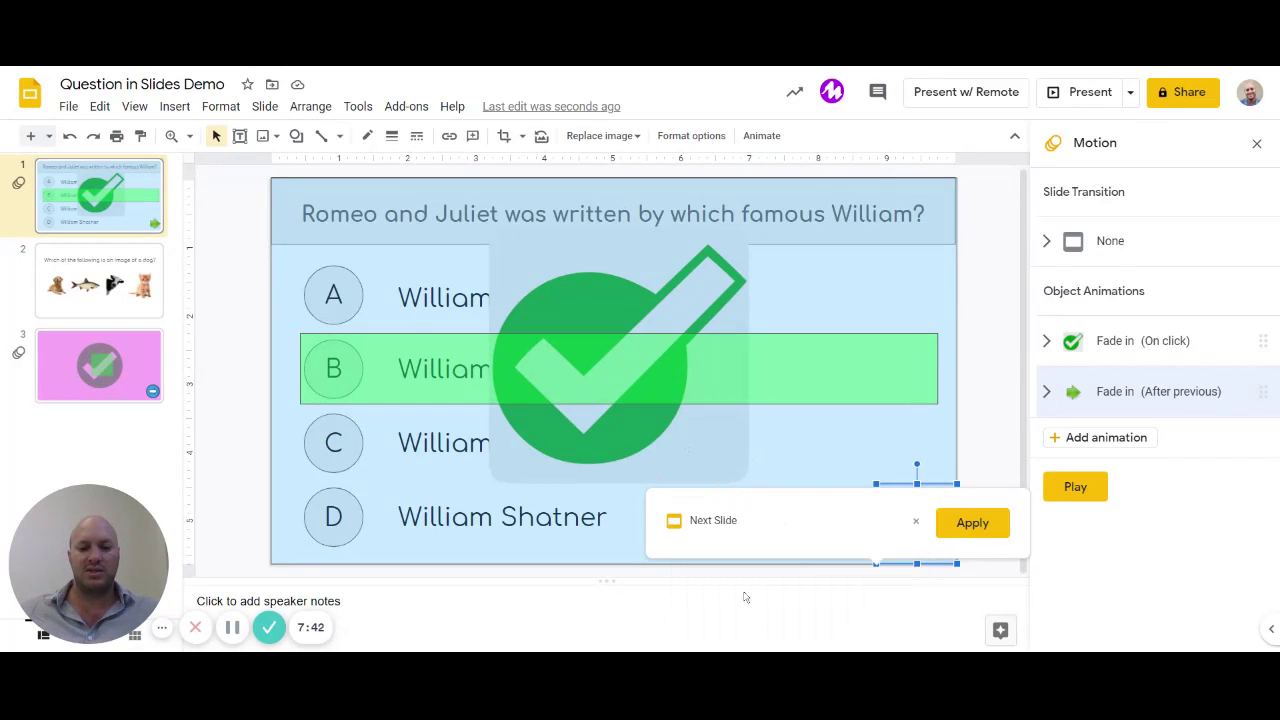
{"action": "left_click", "coordinate": [975, 523]}
{"action": "left_click", "coordinate": [983, 389]}
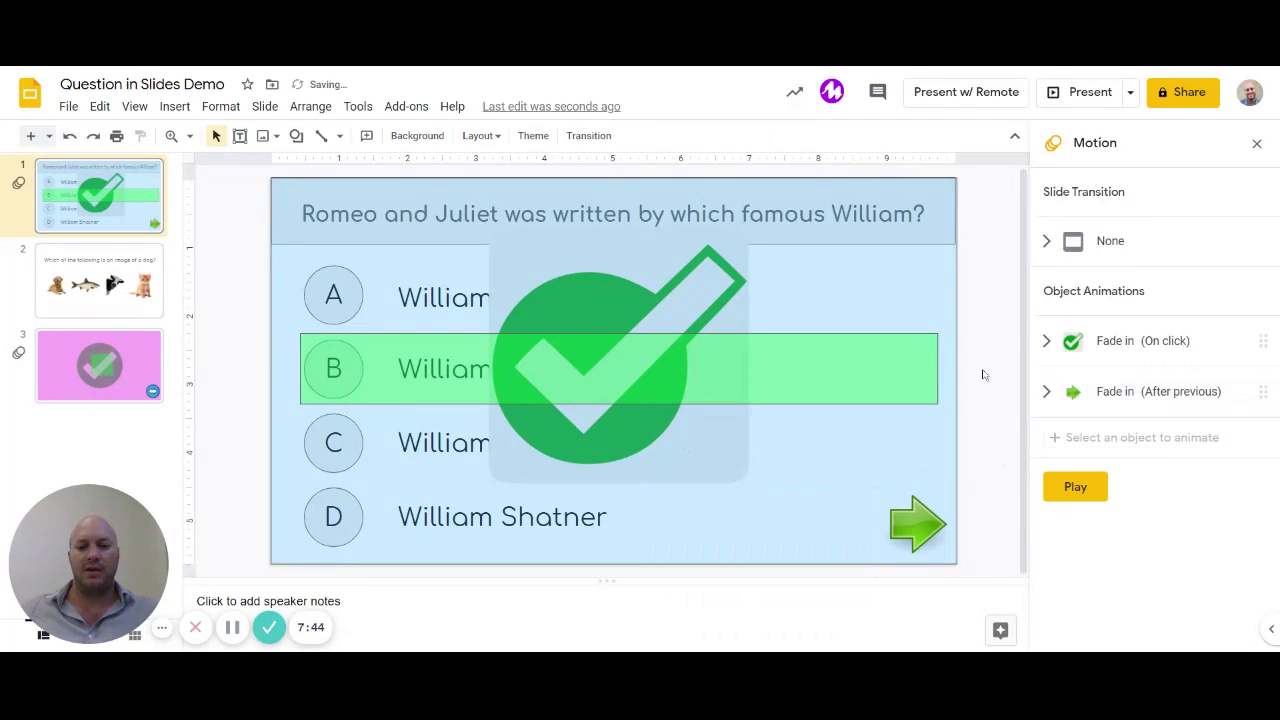
{"action": "left_click", "coordinate": [1082, 92]}
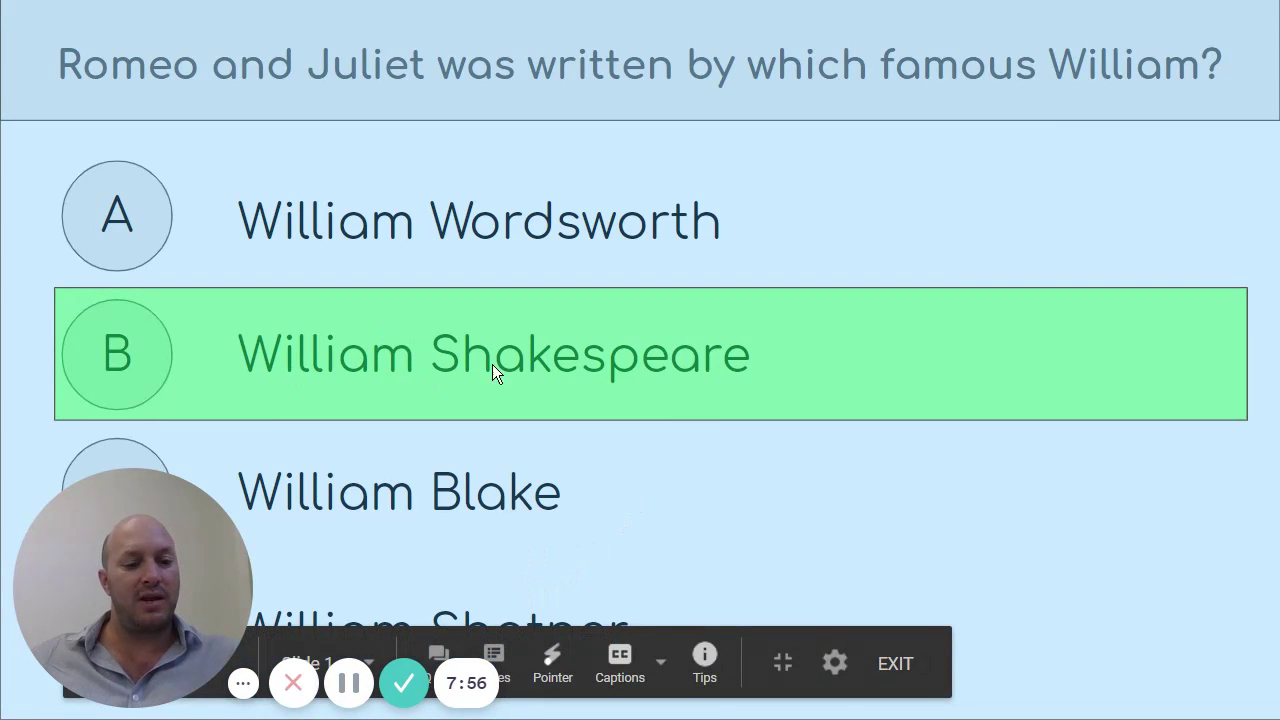
{"action": "left_click", "coordinate": [557, 367]}
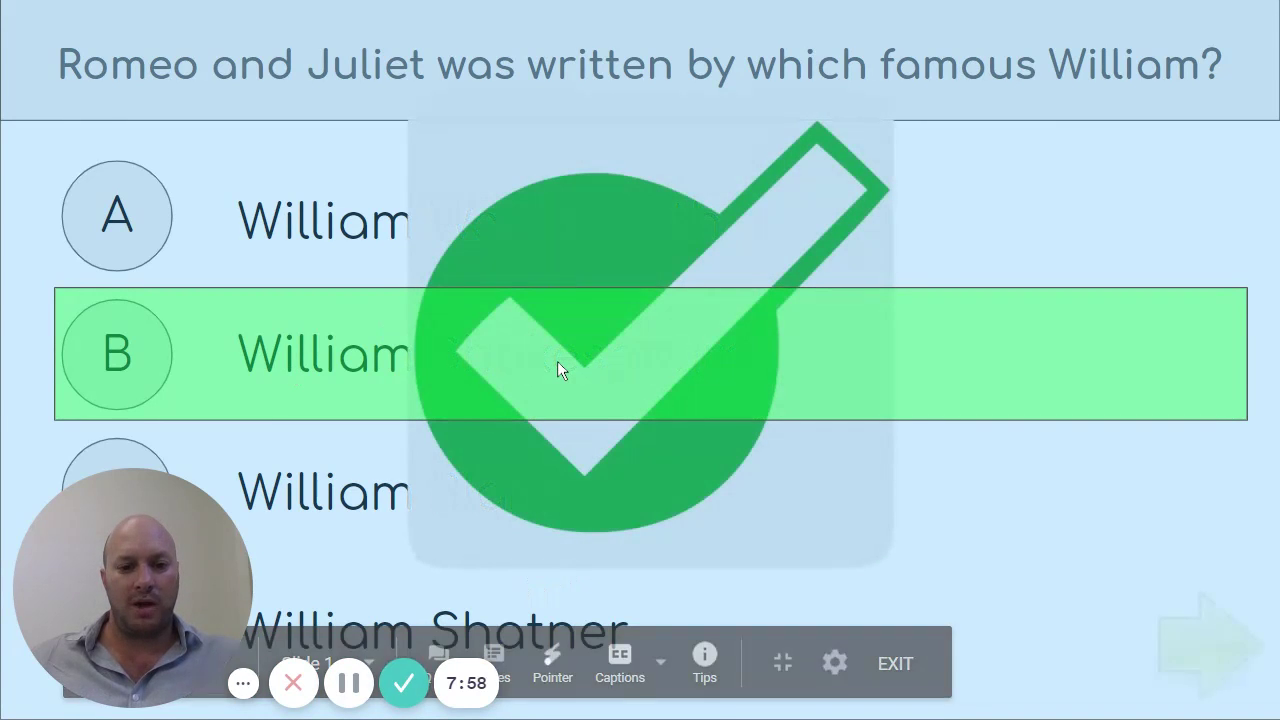
{"action": "left_click", "coordinate": [1208, 658]}
{"action": "key", "text": "Escape"}
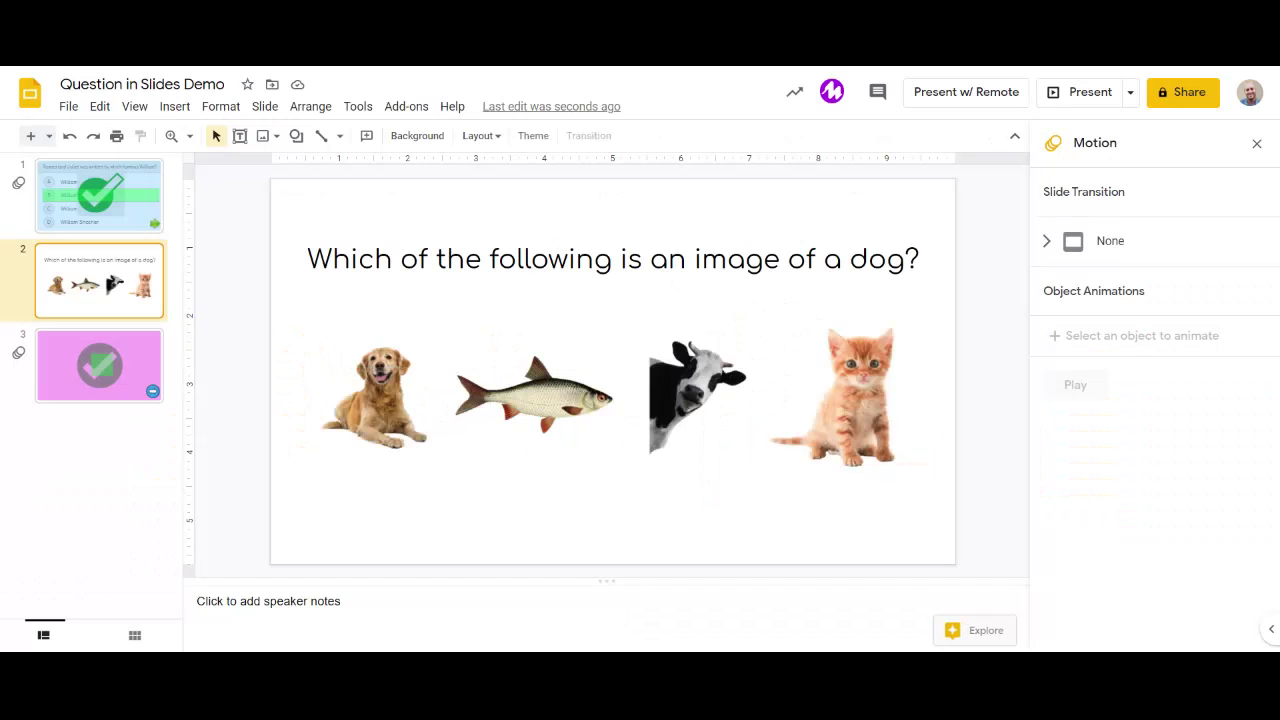
{"action": "key", "text": "Up"}
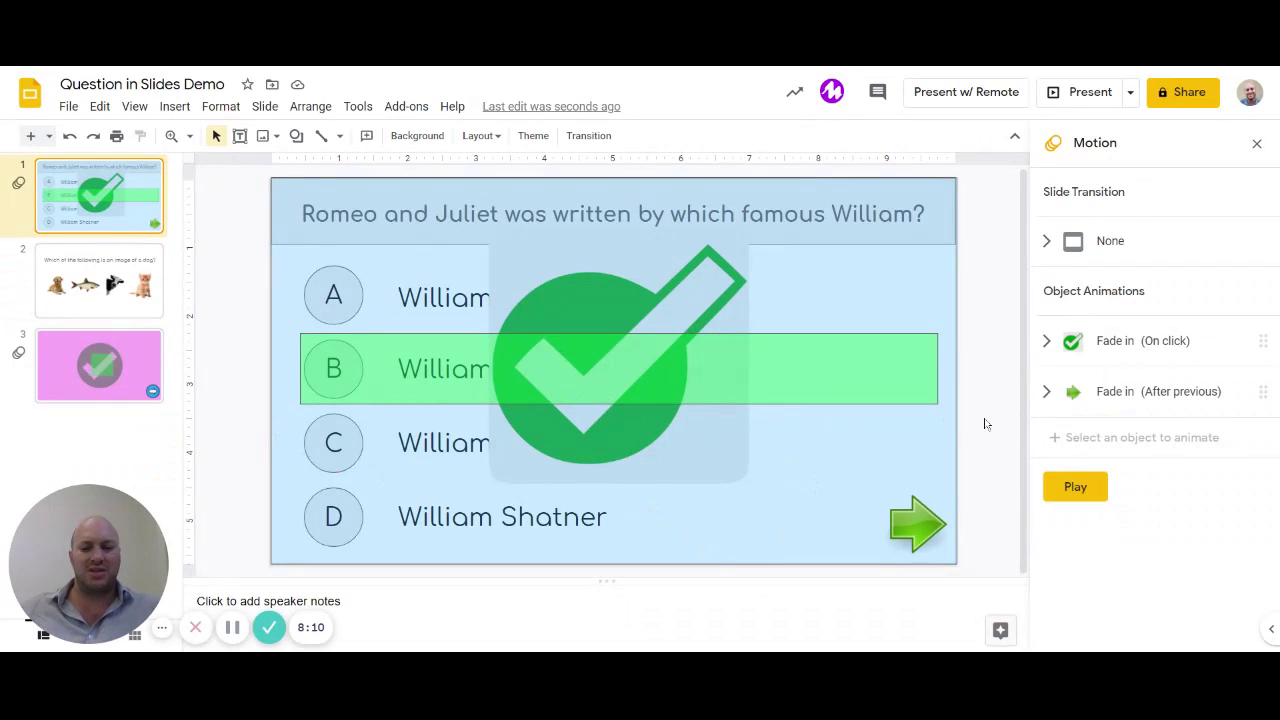
Step: Set both the fill and border of the slide-sized background shape to Transparent
{"action": "left_click", "coordinate": [823, 371]}
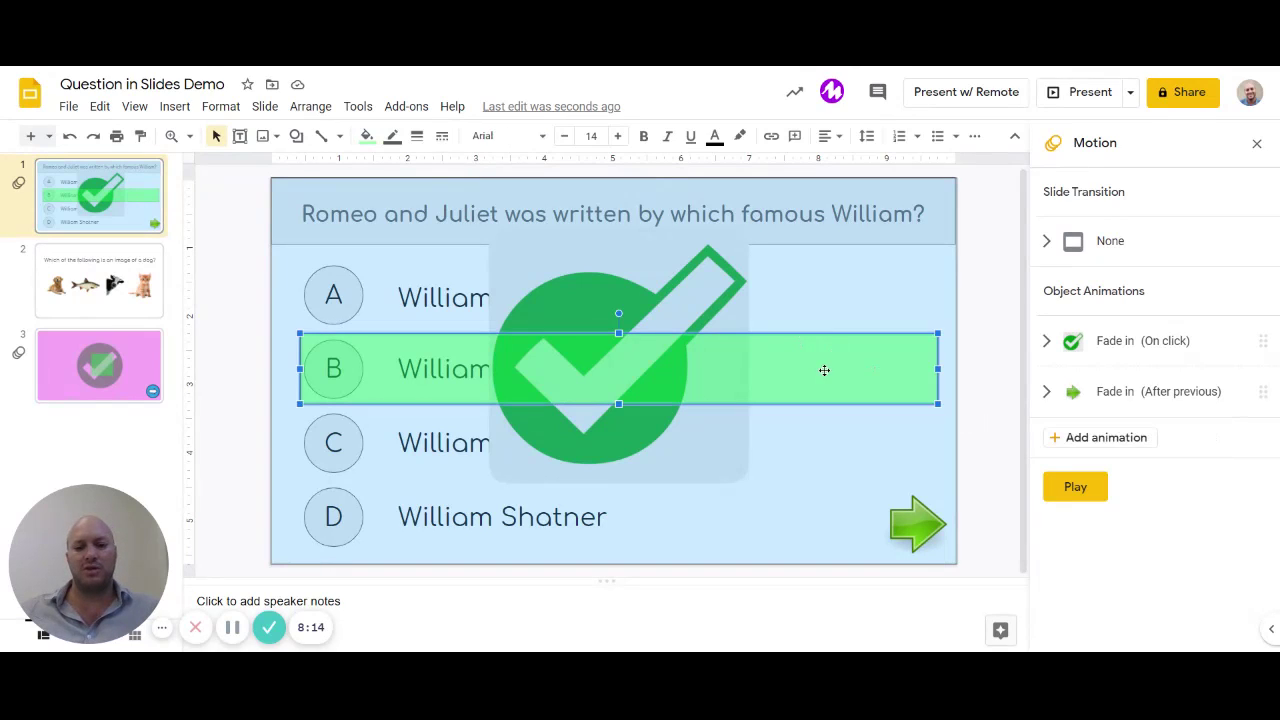
{"action": "left_click", "coordinate": [841, 298]}
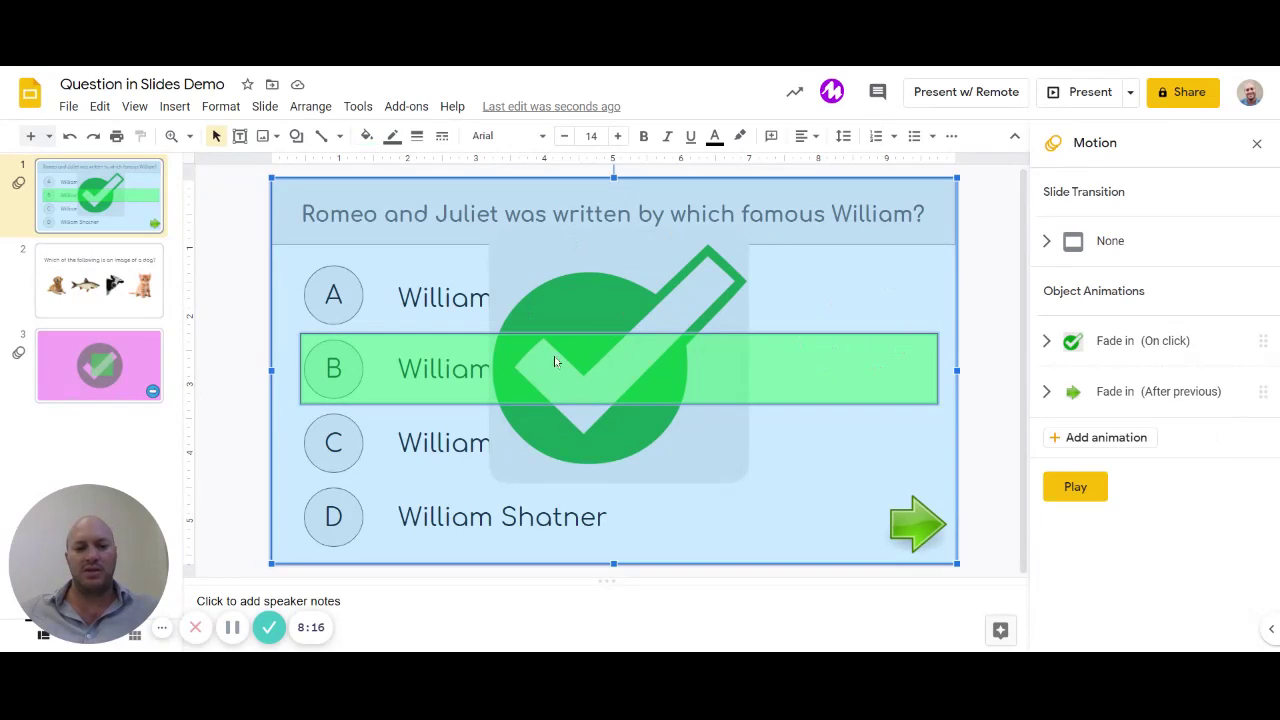
{"action": "left_click", "coordinate": [366, 136]}
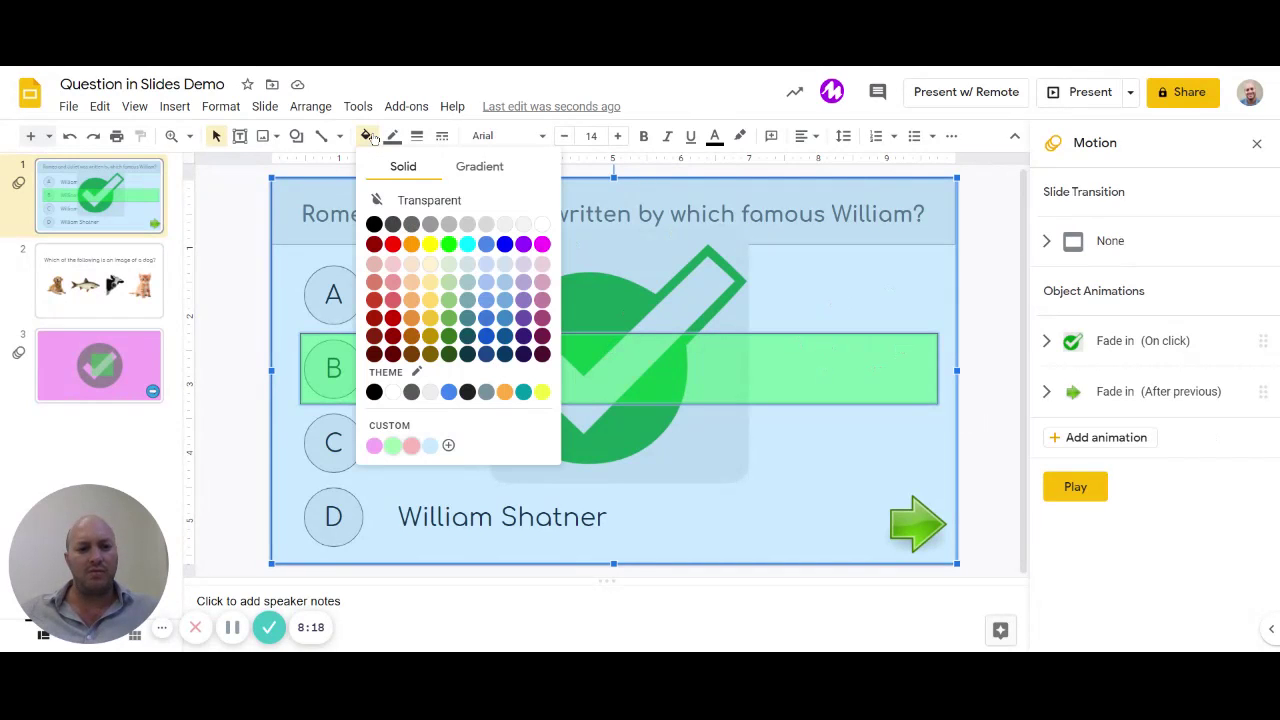
{"action": "left_click", "coordinate": [429, 200]}
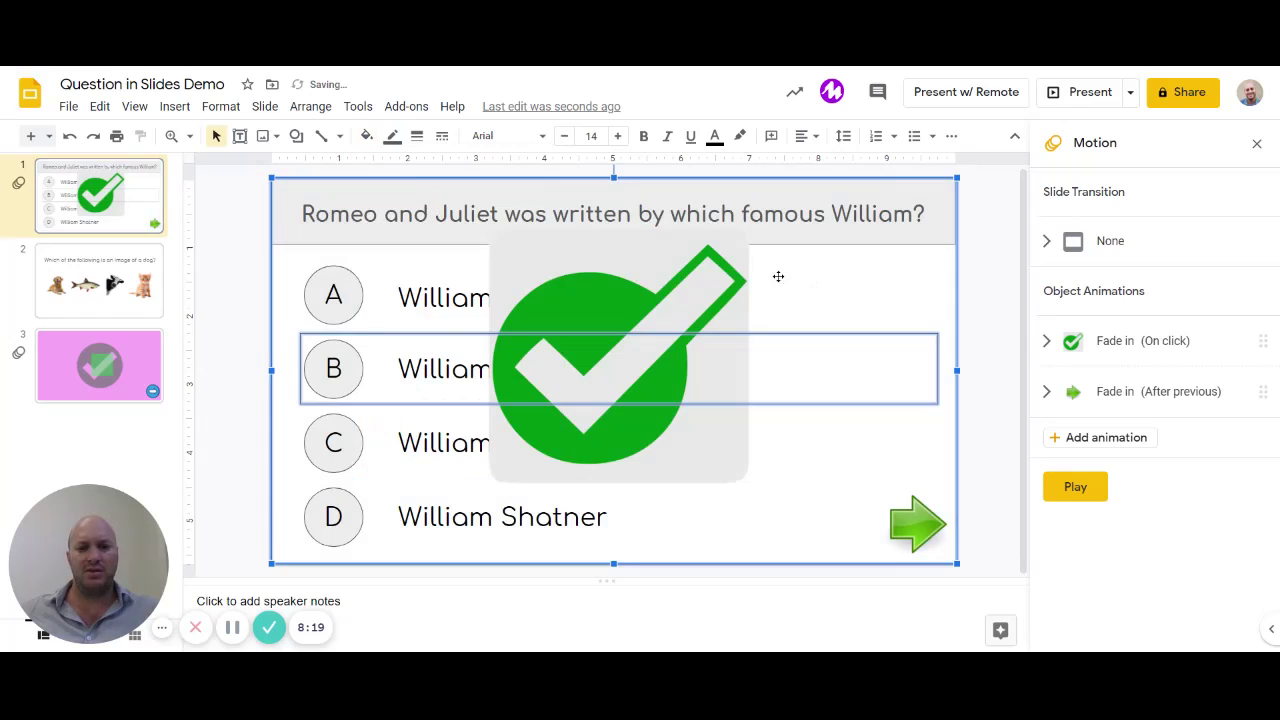
{"action": "left_click", "coordinate": [393, 136]}
{"action": "left_click", "coordinate": [484, 169]}
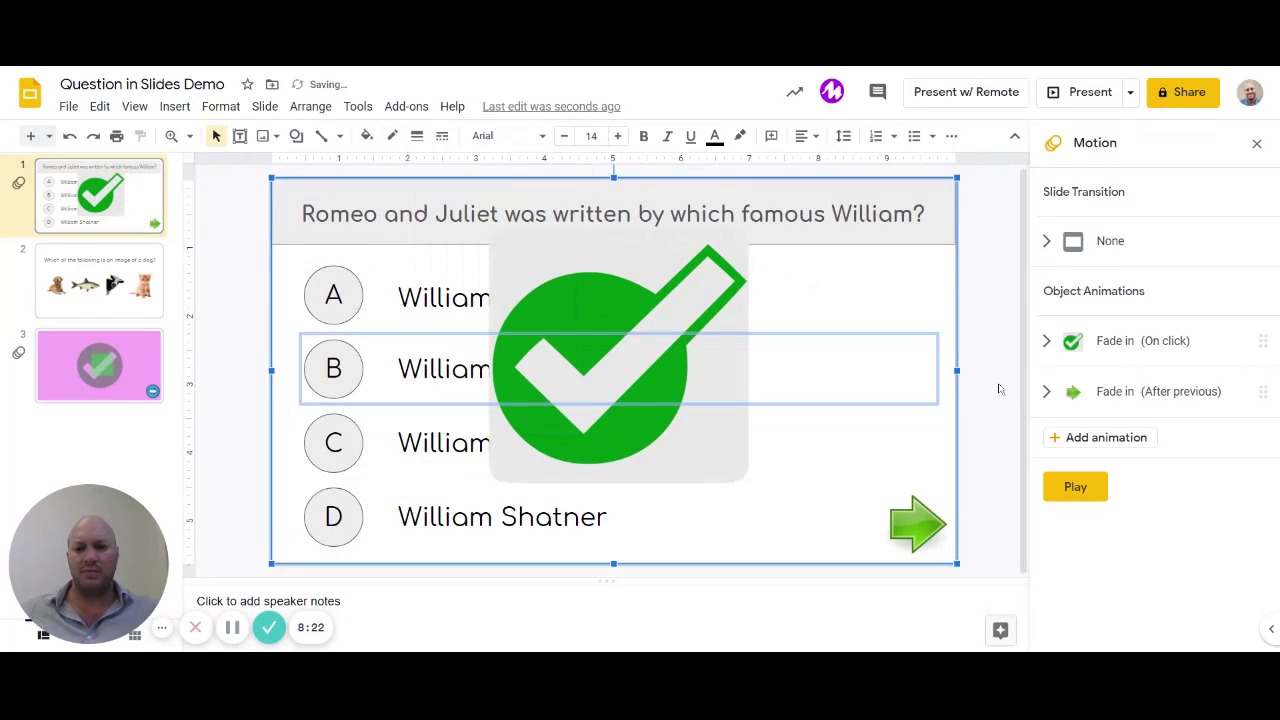